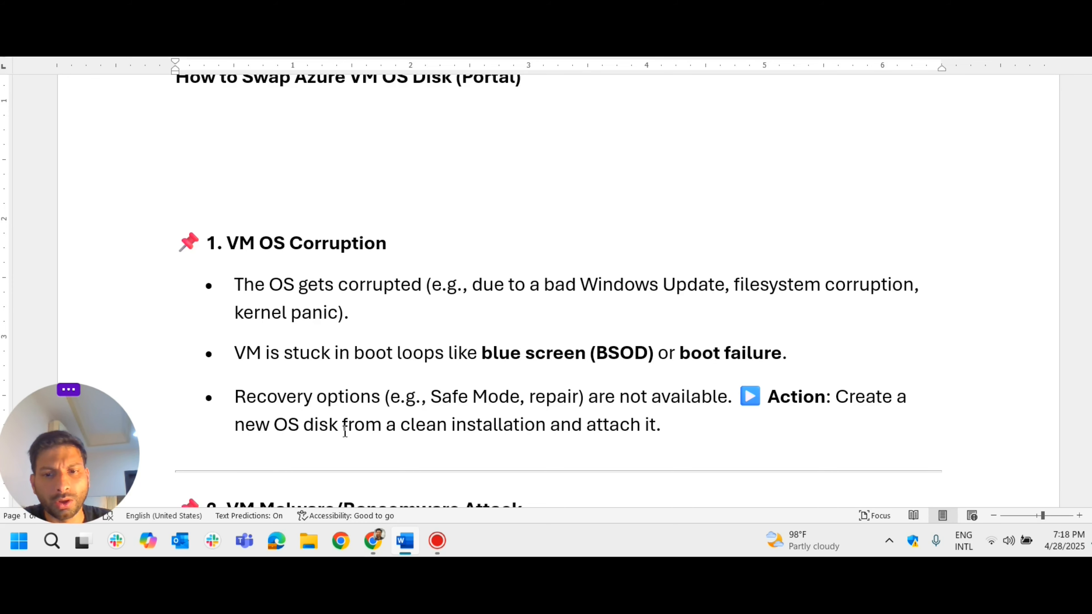
- Review the VM OS Corruption and VM Malware/Ransomware Attack scenarios in the OS disk swap document and highlight part of its title
scroll(447, 400, "down", 3)
scroll(428, 404, "down", 3)
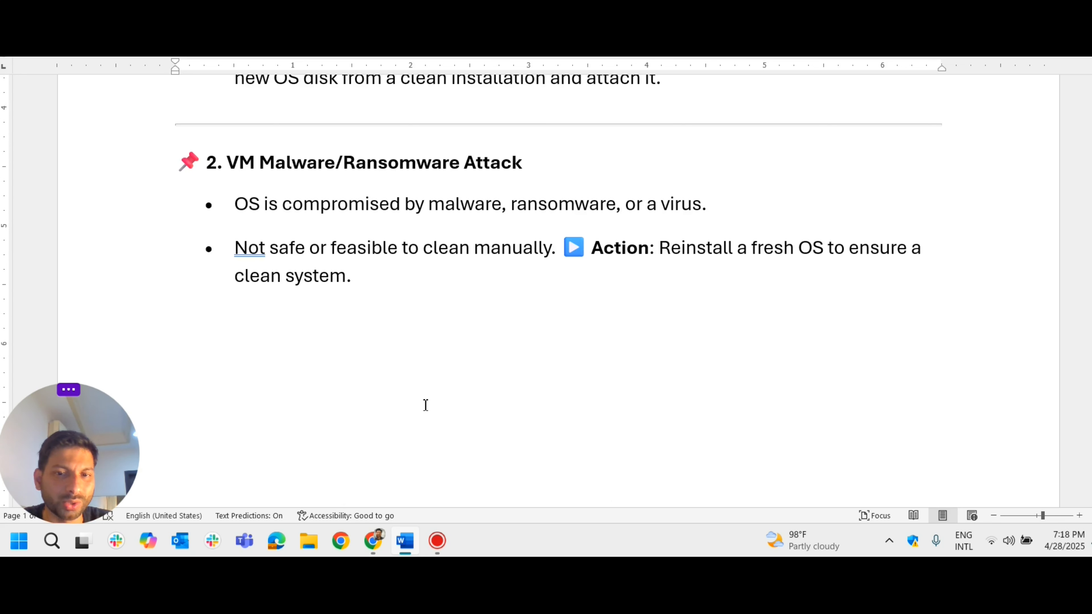
scroll(420, 409, "up", 3)
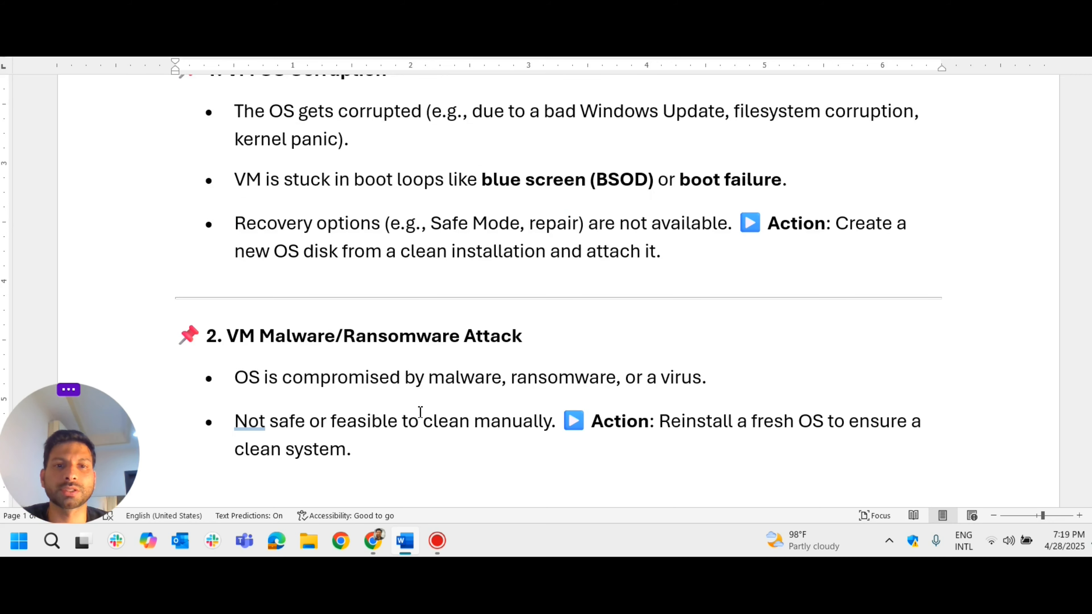
scroll(447, 336, "up", 4)
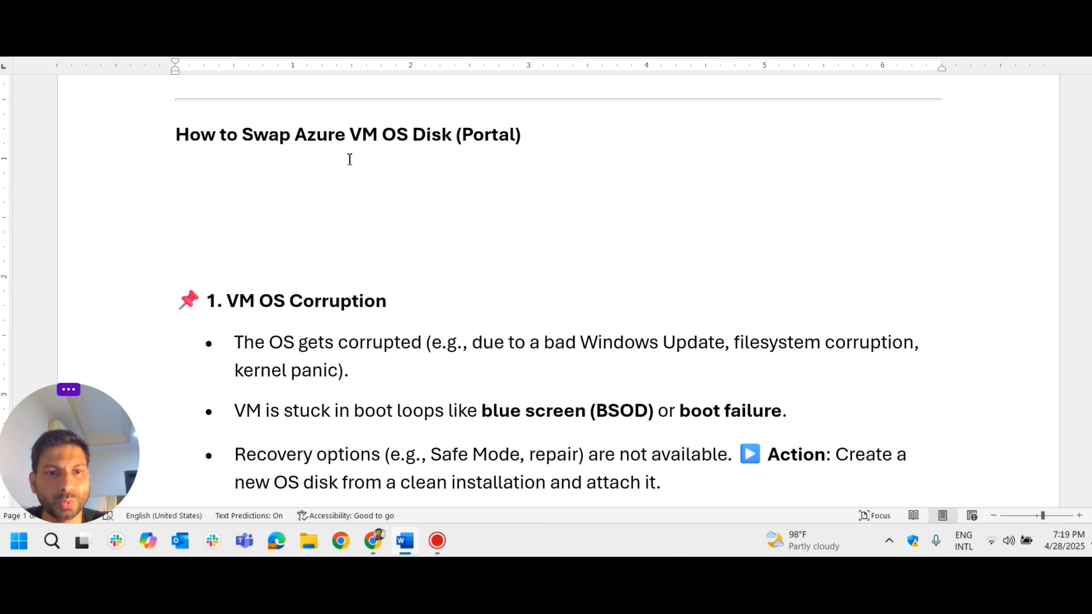
left_click_drag(176, 134, 438, 142)
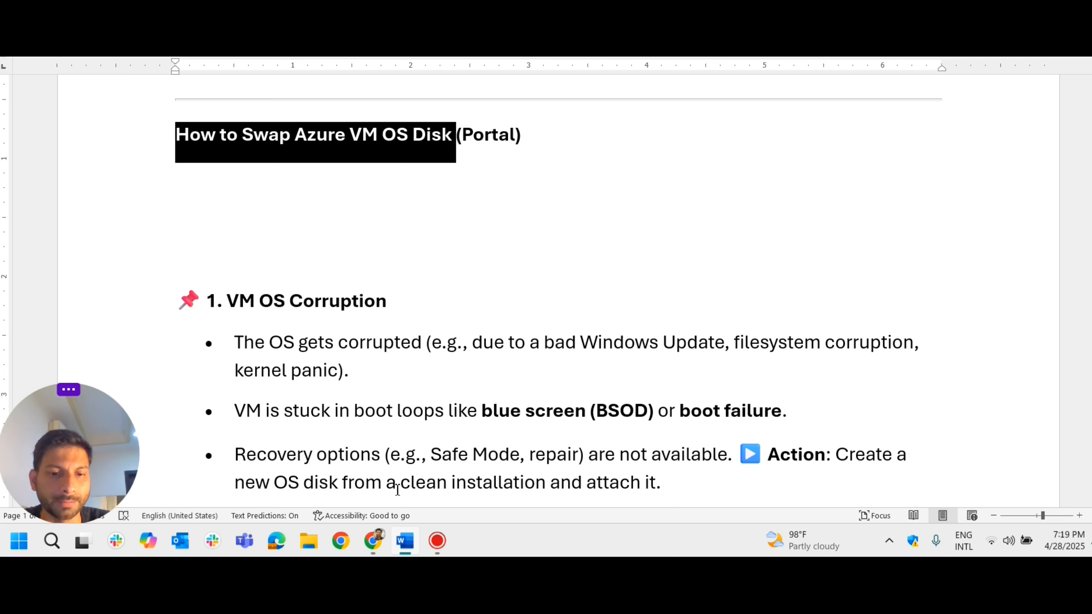
- Switch to the Azure portal, open the parivahan virtual machine and check its location
left_click(372, 541)
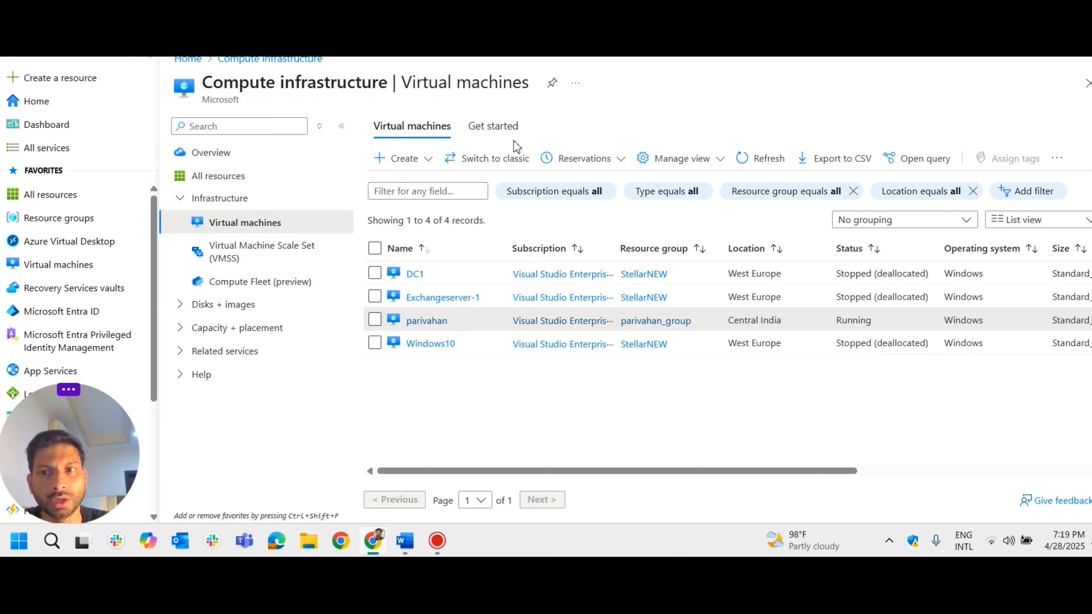
left_click(437, 328)
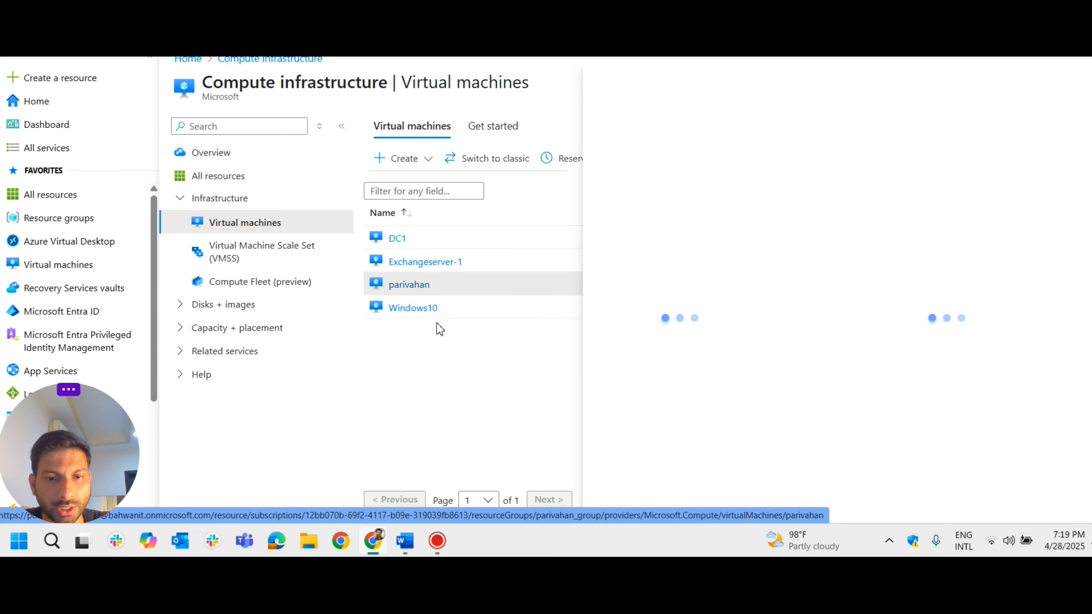
left_click(556, 86)
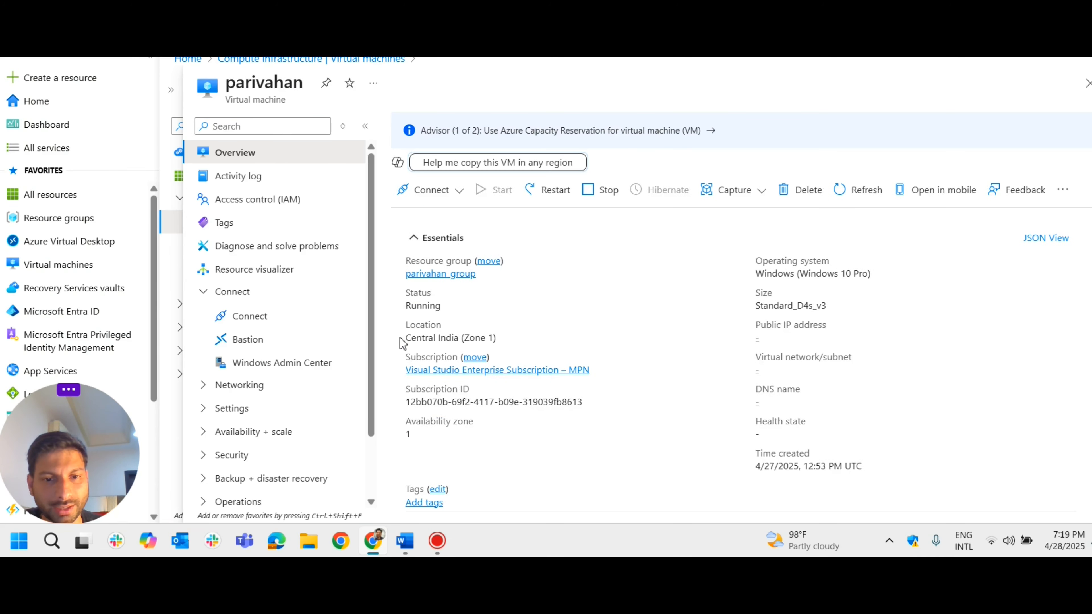
left_click_drag(405, 339, 469, 338)
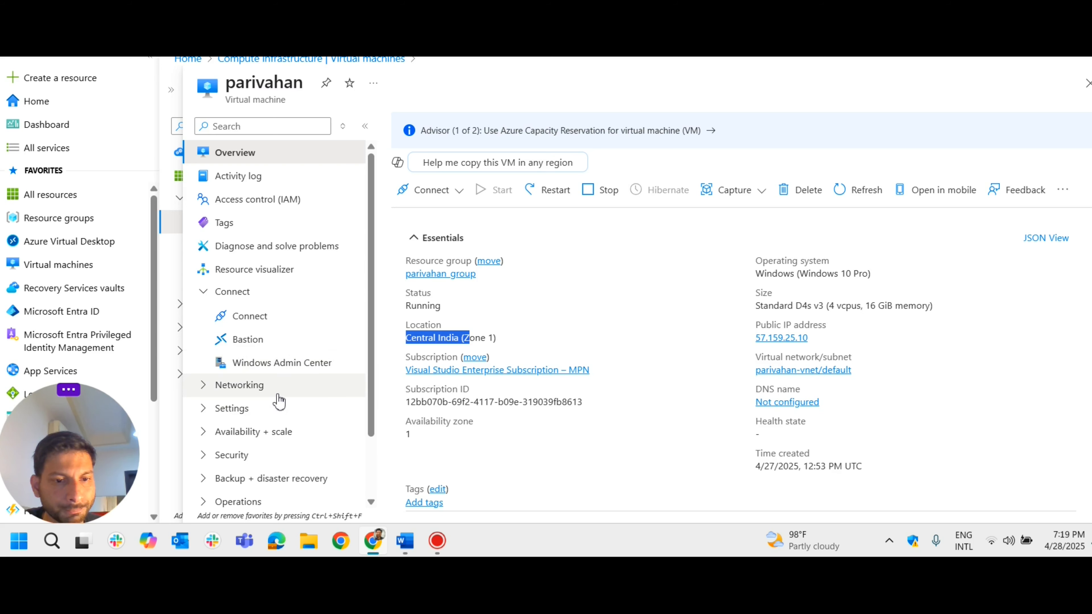
- Open the disk settings of the parivahan virtual machine to examine its OS disk
scroll(276, 380, "down", 2)
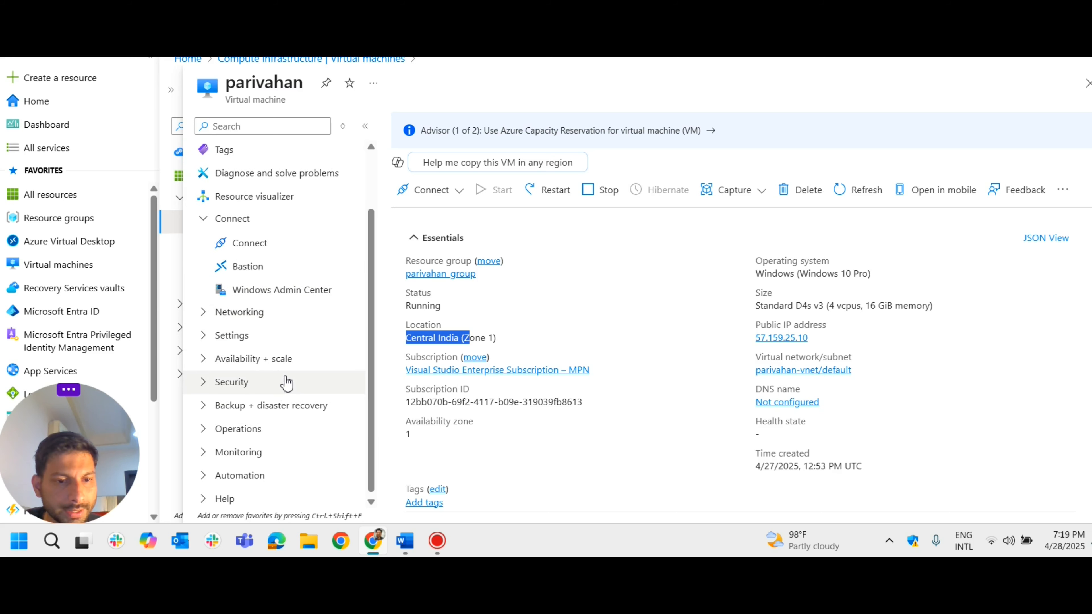
left_click(215, 335)
left_click(220, 360)
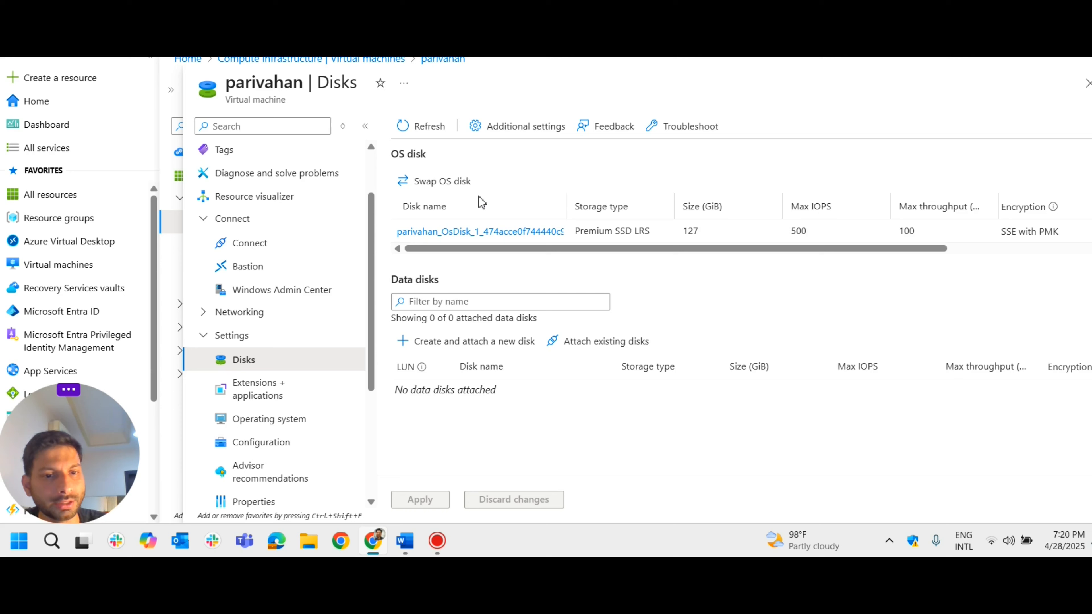
- Return to the overview of the parivahan virtual machine and stop it
left_click_drag(372, 227, 375, 172)
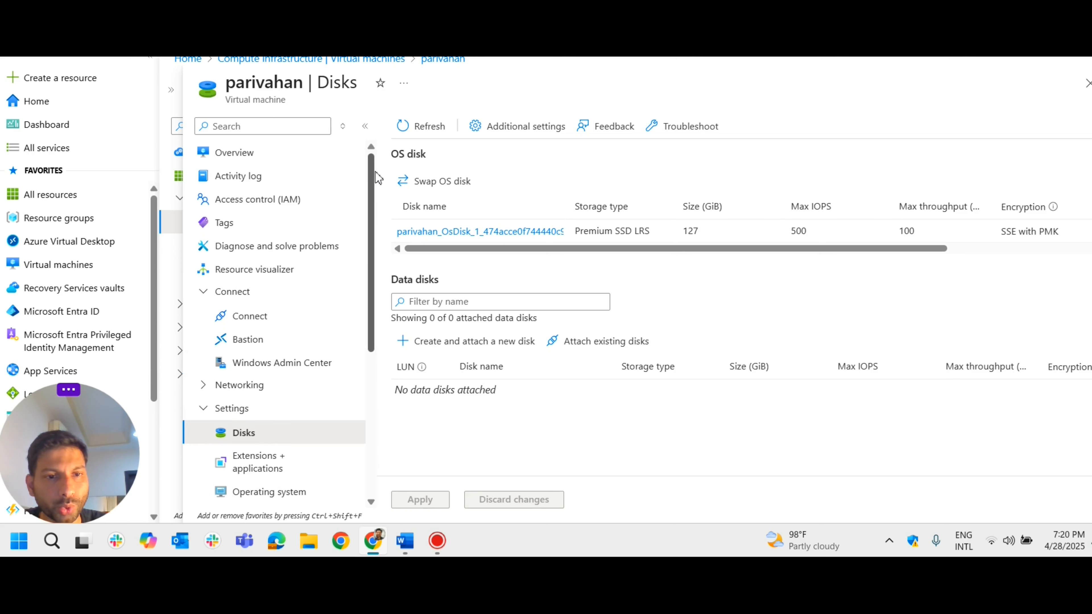
left_click(269, 164)
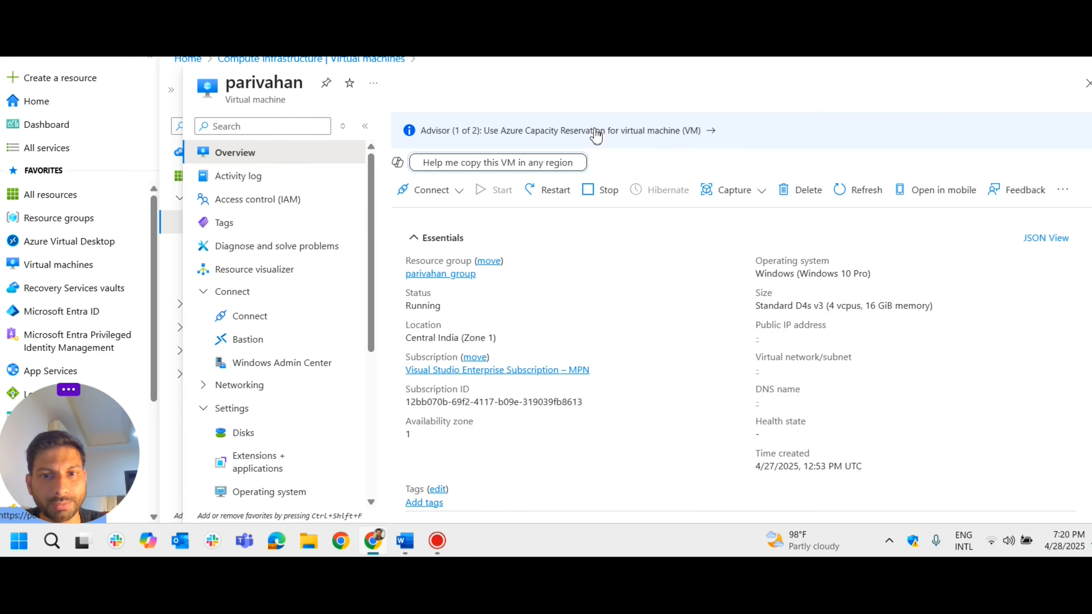
left_click(598, 192)
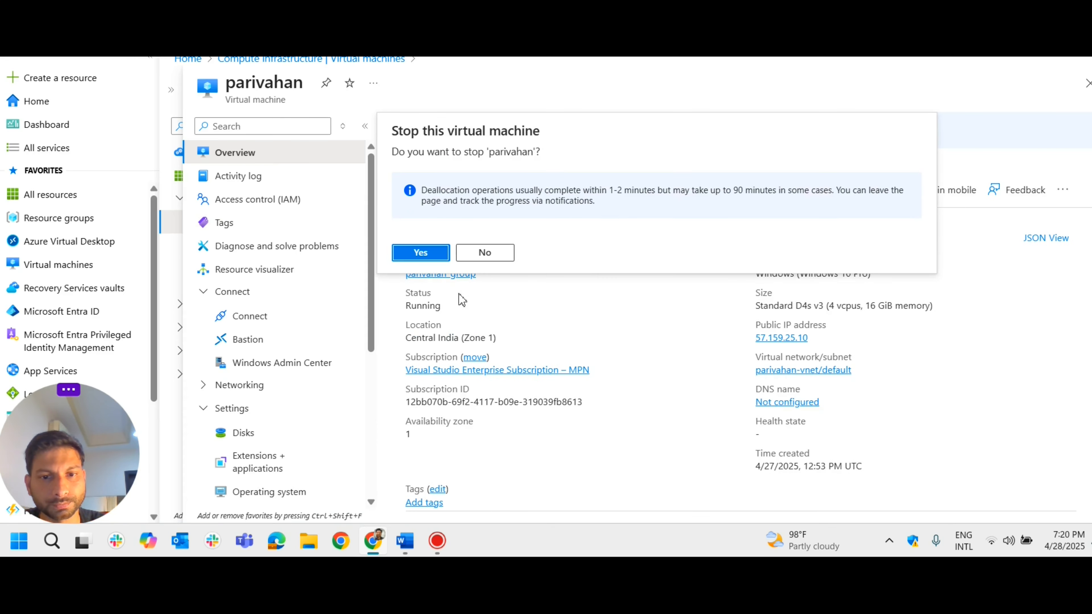
left_click(413, 253)
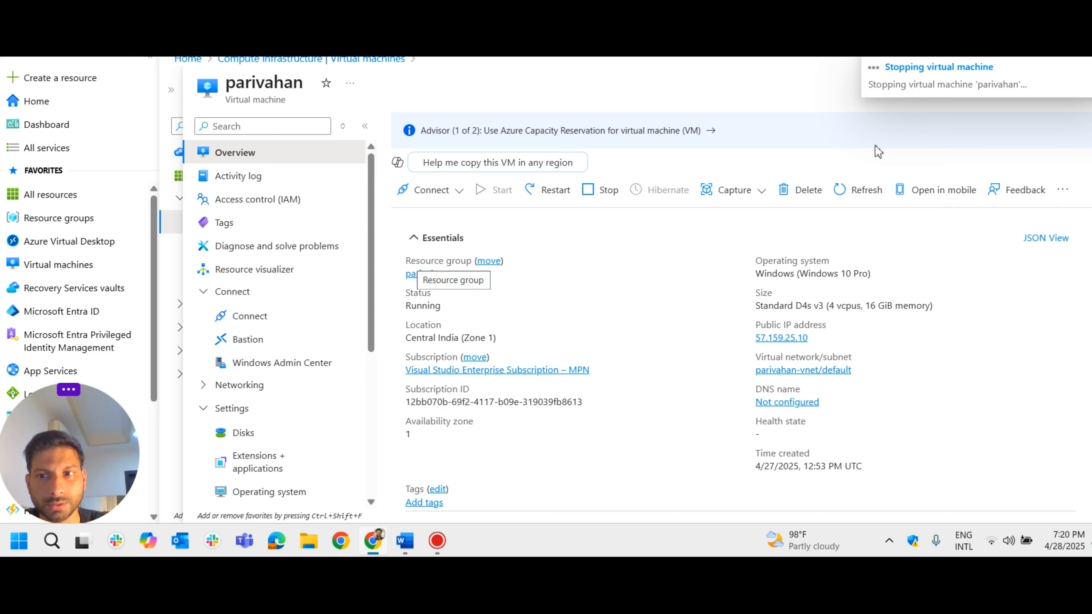
- Reopen parivahan from the list of virtual machines to check its status
left_click(107, 265)
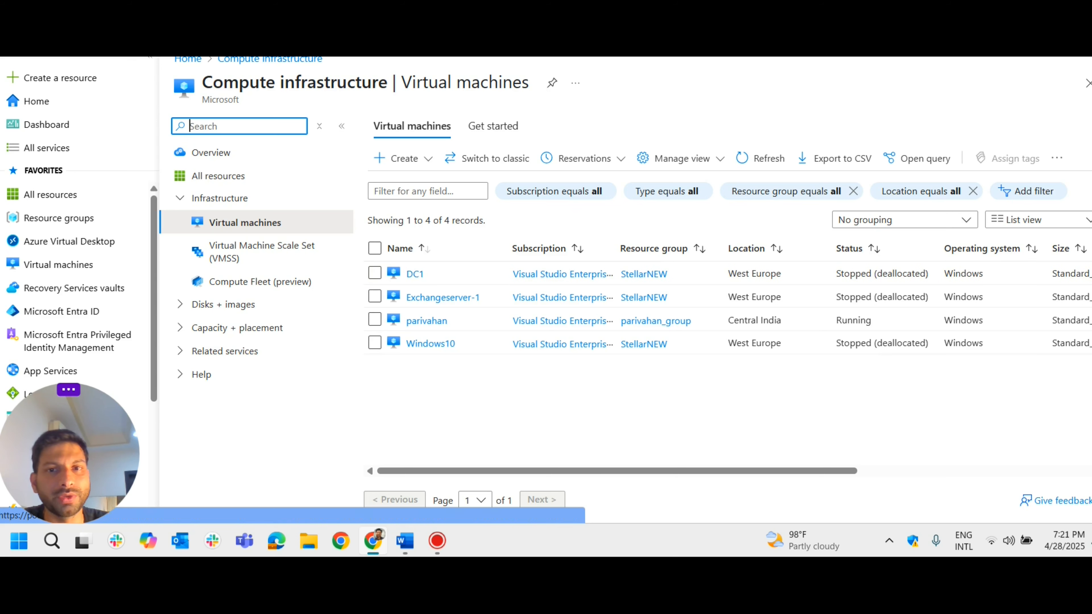
left_click(427, 321)
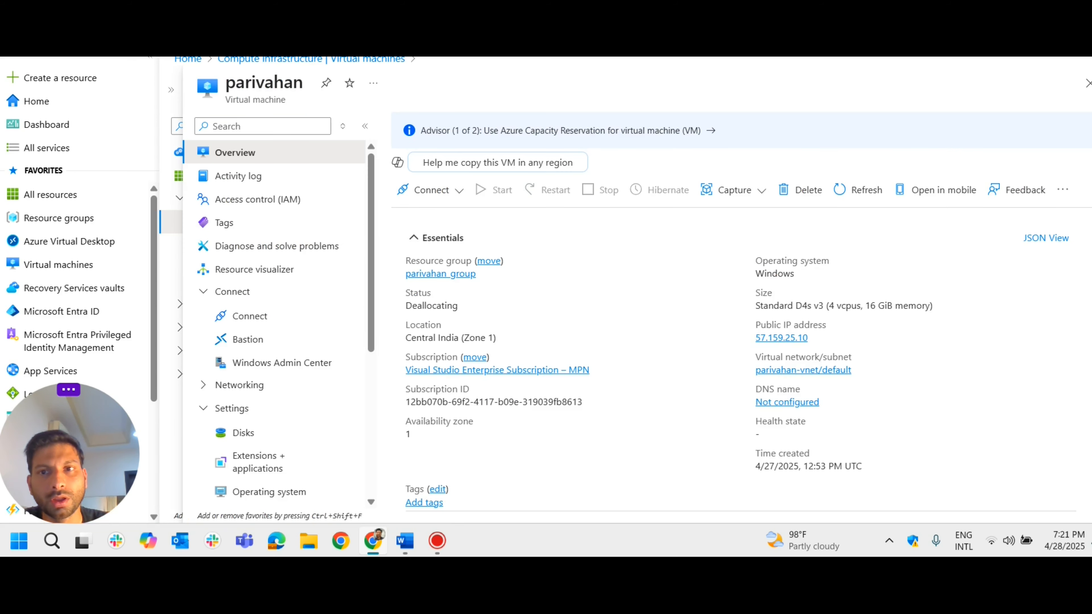
left_click(1088, 83)
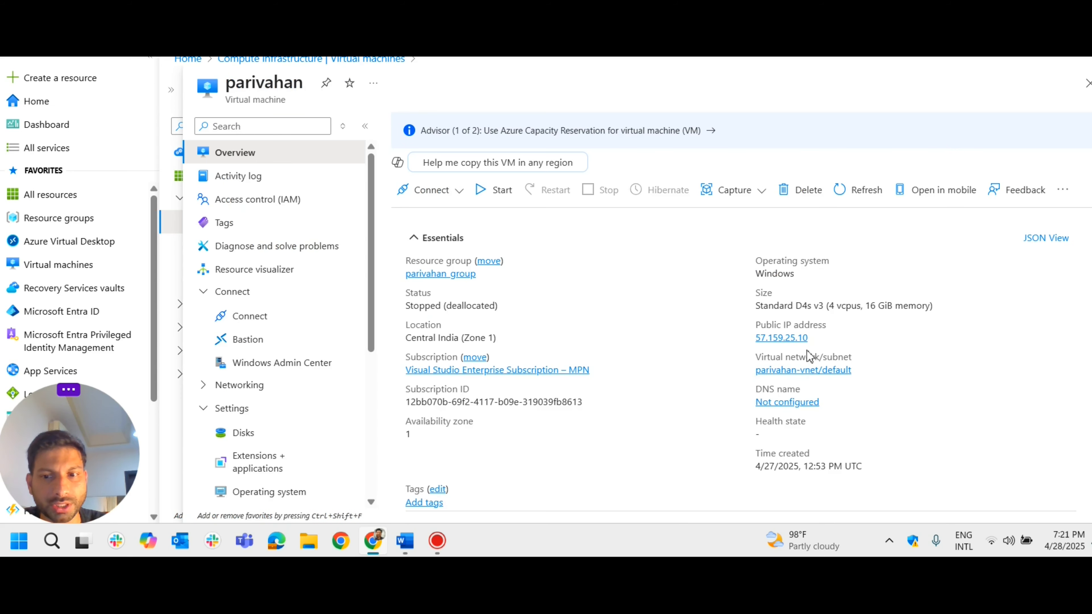
- Examine the parivahan VM's overview properties, including its size, source image, disk and security details
scroll(875, 354, "down", 2)
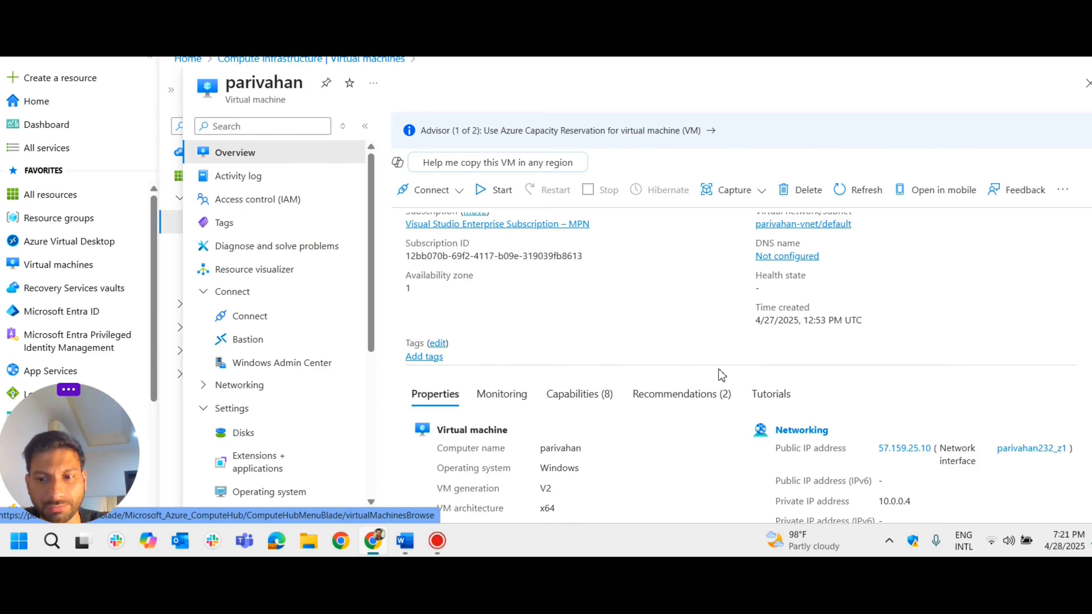
scroll(834, 382, "down", 5)
scroll(836, 381, "down", 8)
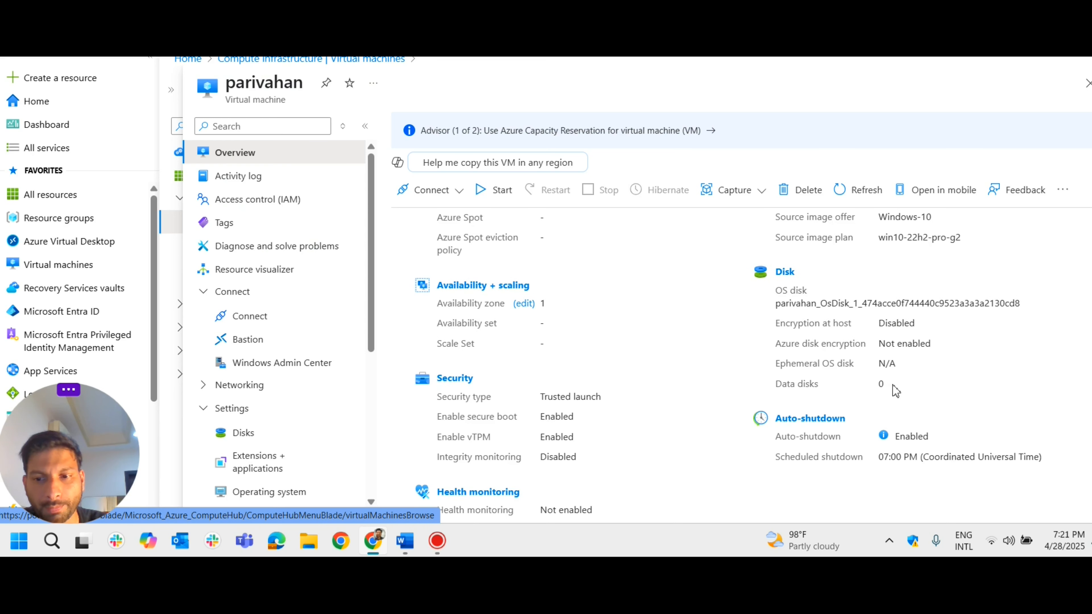
scroll(758, 385, "down", 1)
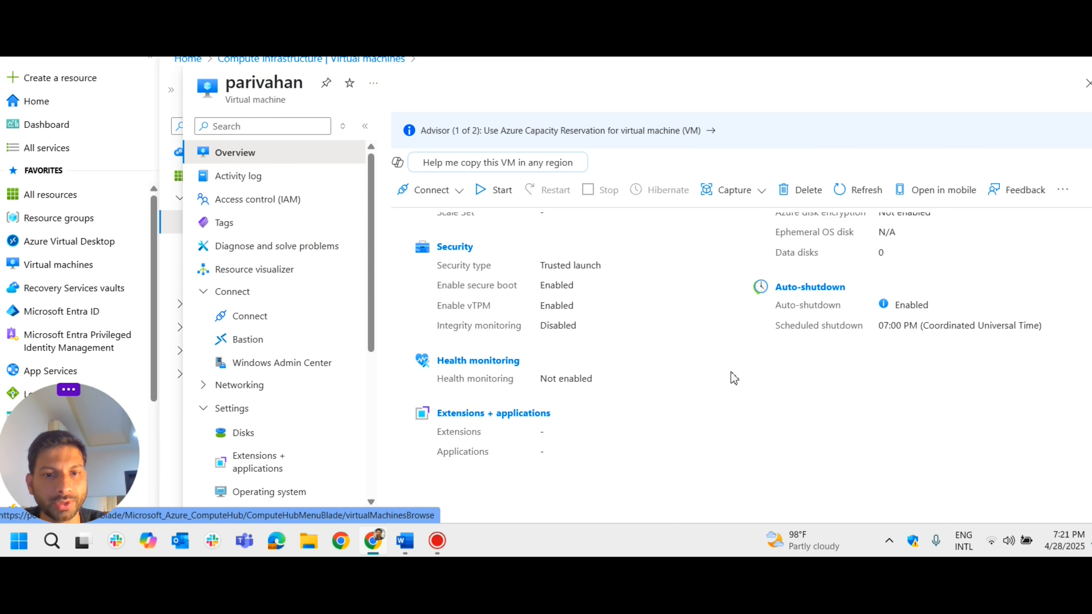
scroll(708, 377, "up", 4)
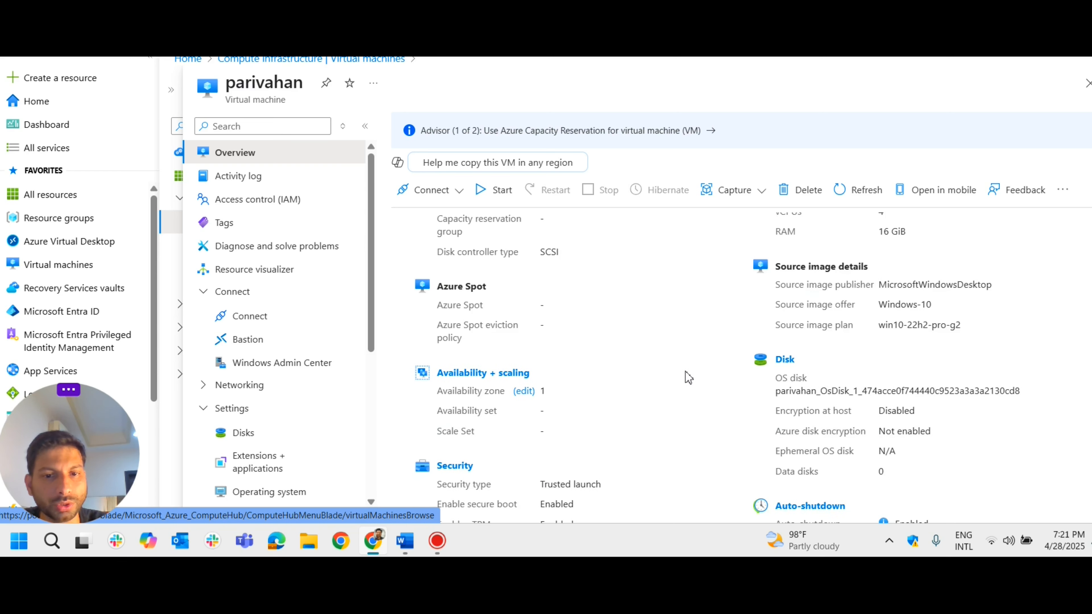
scroll(694, 363, "up", 3)
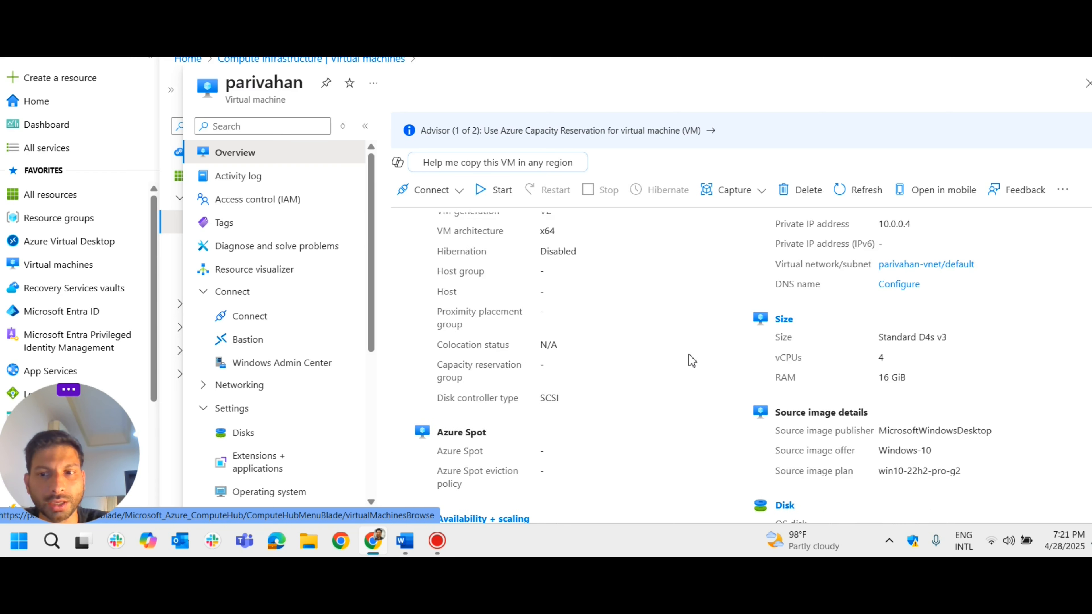
scroll(684, 364, "up", 6)
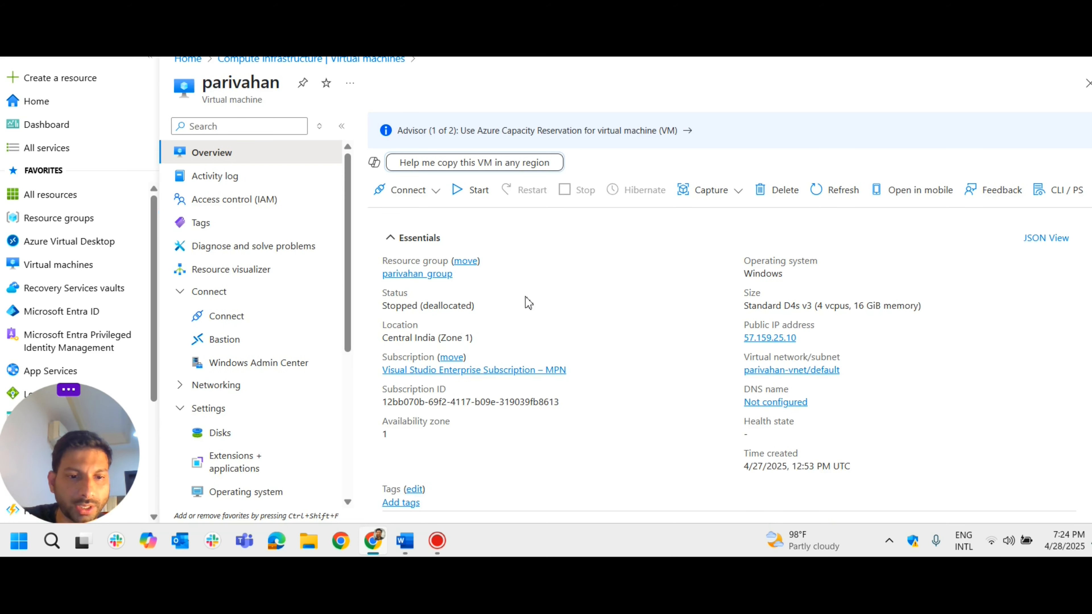
- Open the properties of the parivahan VM's OS disk and check its VM generation
left_click(220, 432)
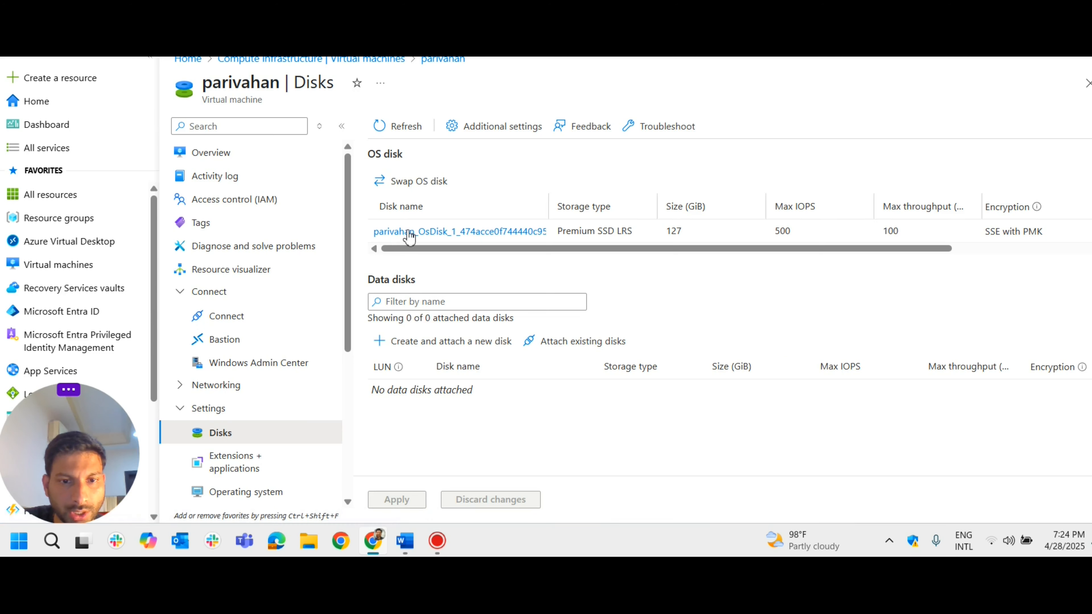
left_click(410, 232)
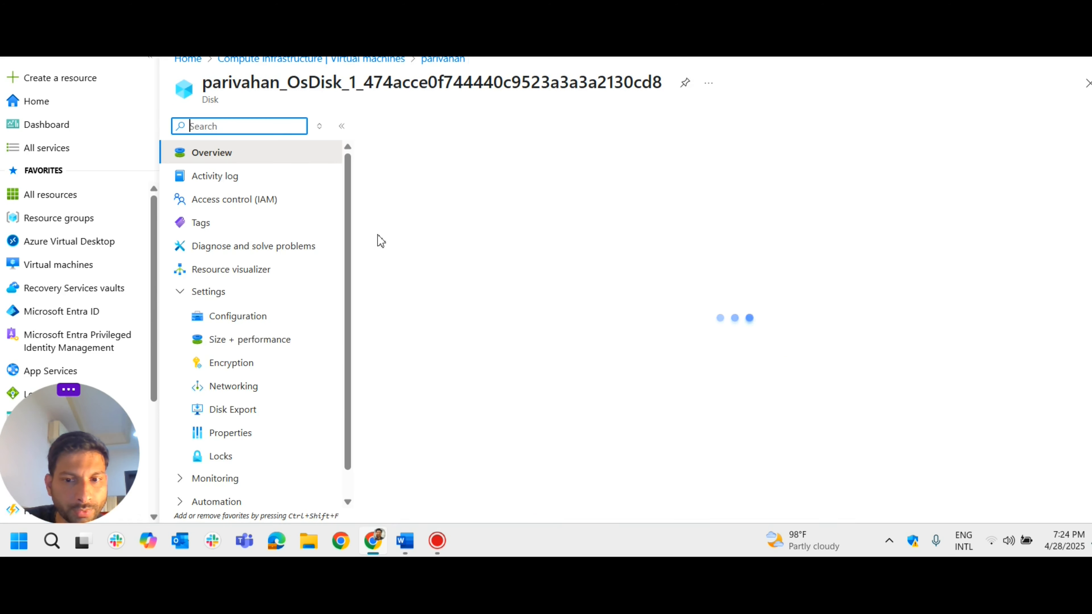
scroll(292, 301, "down", 1)
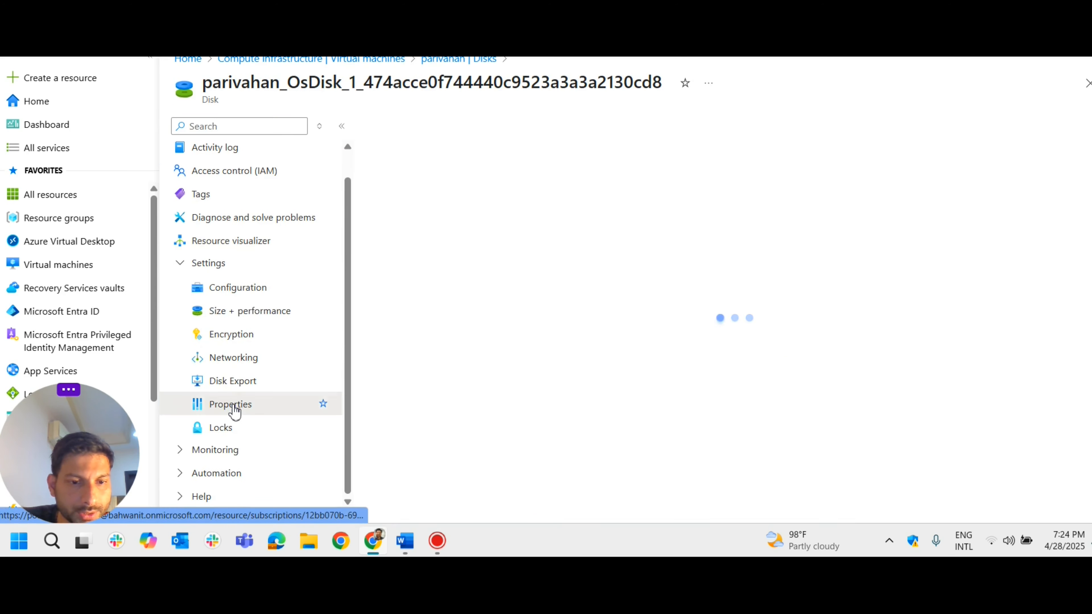
left_click(234, 409)
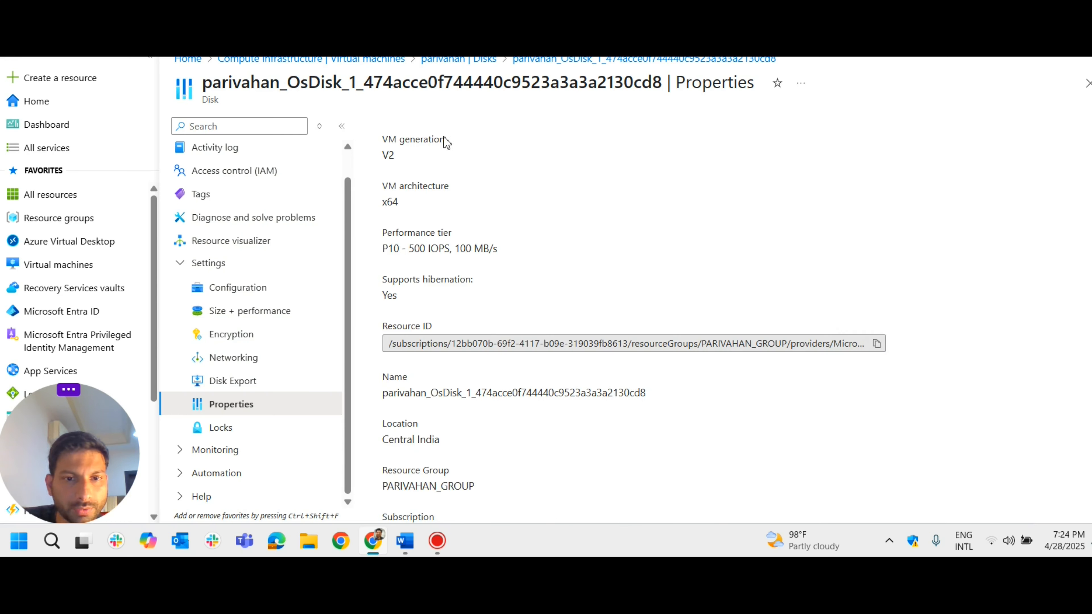
left_click_drag(444, 139, 381, 145)
left_click(432, 161)
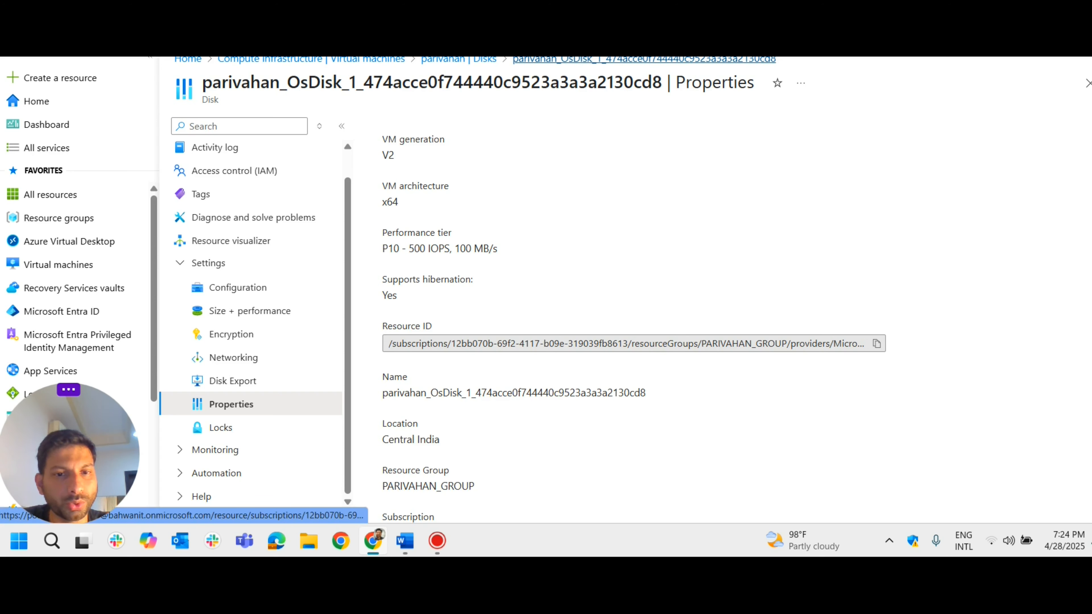
left_click_drag(395, 156, 380, 145)
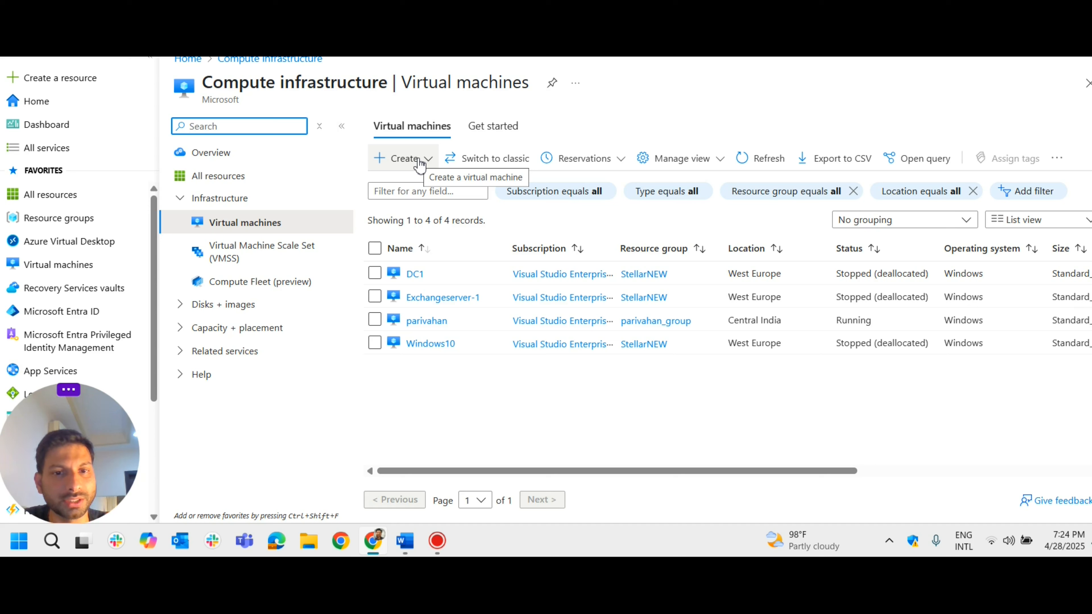
- Start creating a new Azure virtual machine named temvm in the parivahan_group resource group
left_click(419, 164)
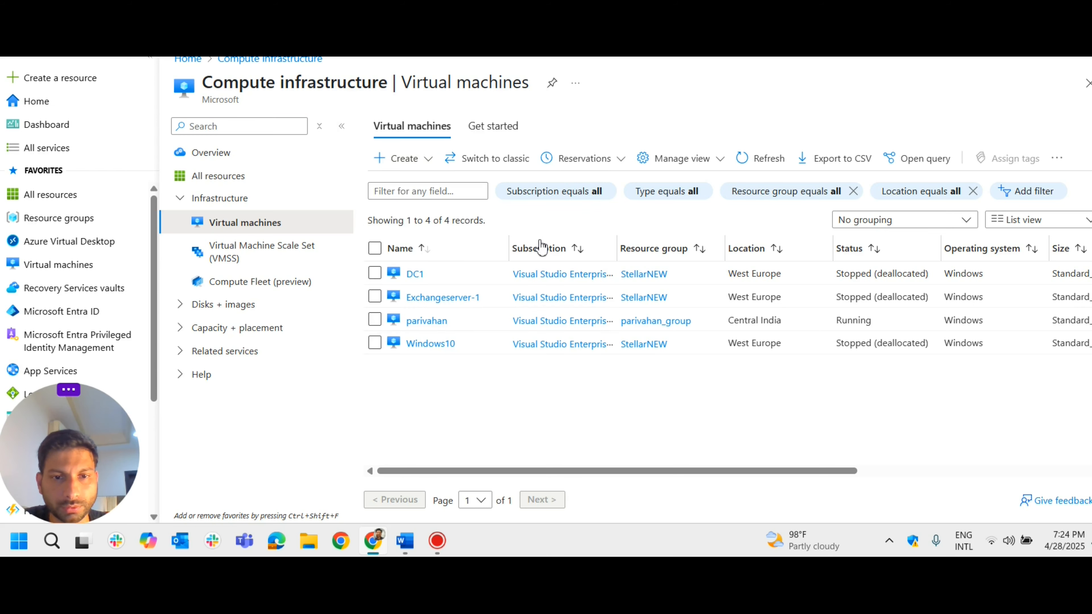
left_click(705, 335)
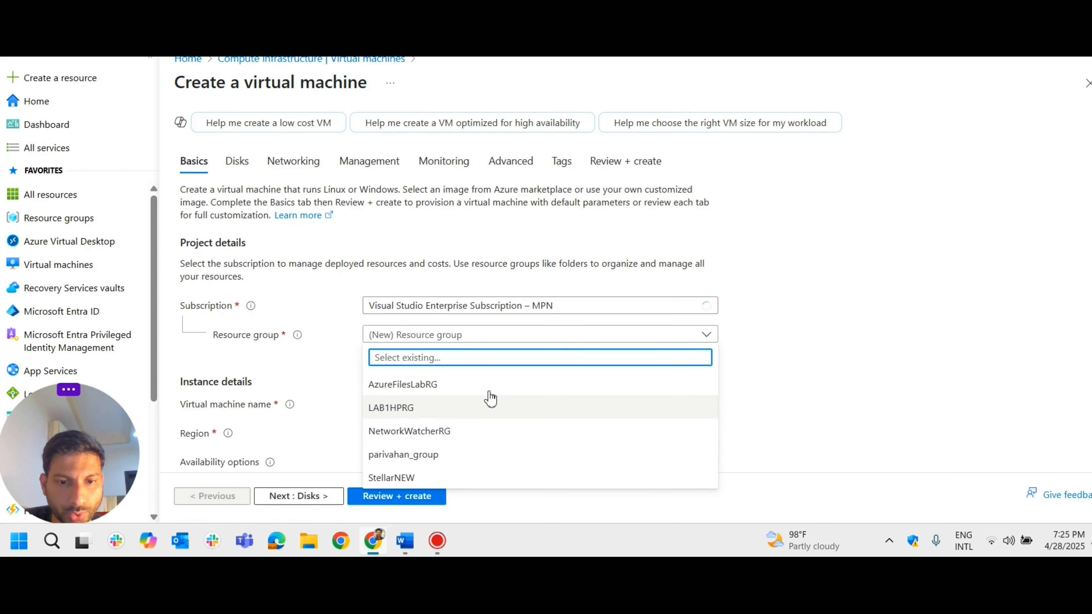
left_click(442, 455)
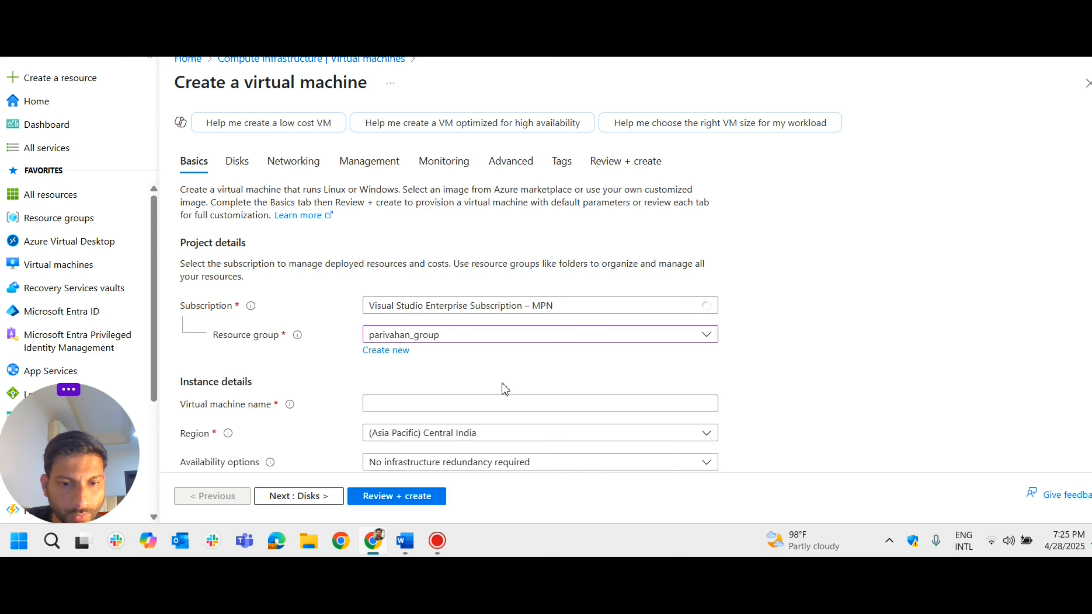
left_click(399, 411)
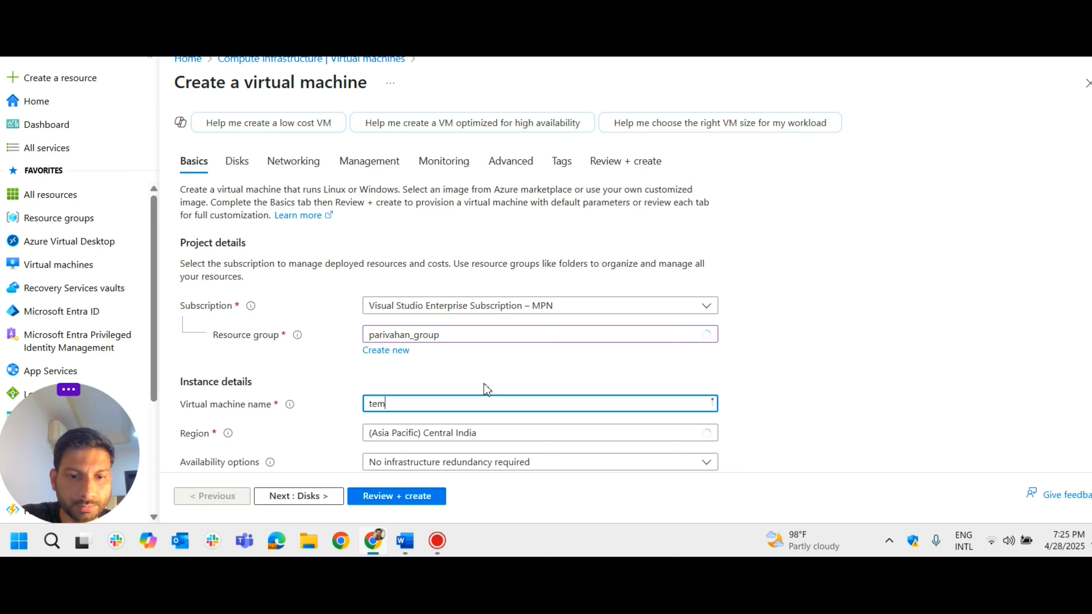
type("tem-vm")
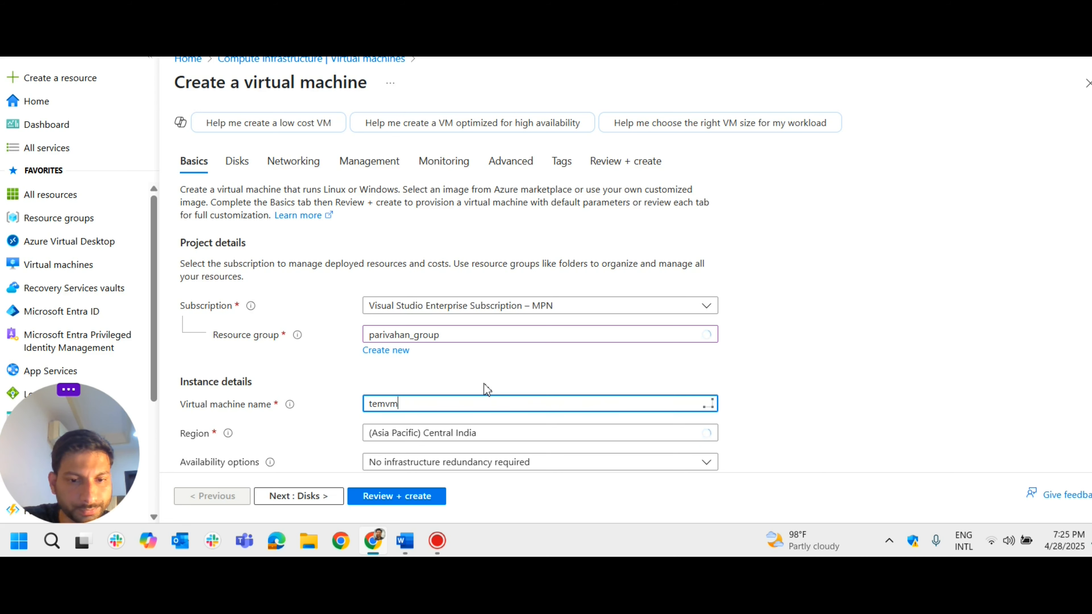
scroll(600, 343, "down", 5)
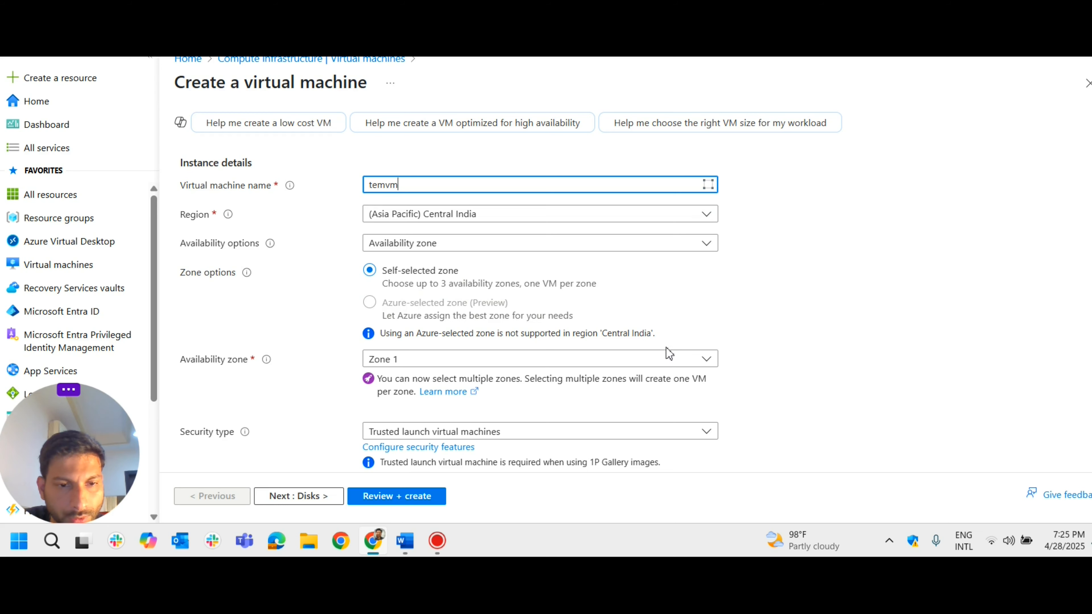
- Set temvm's image to Windows Server 2022 Datacenter: Azure Edition - x64 Gen2
scroll(651, 368, "down", 5)
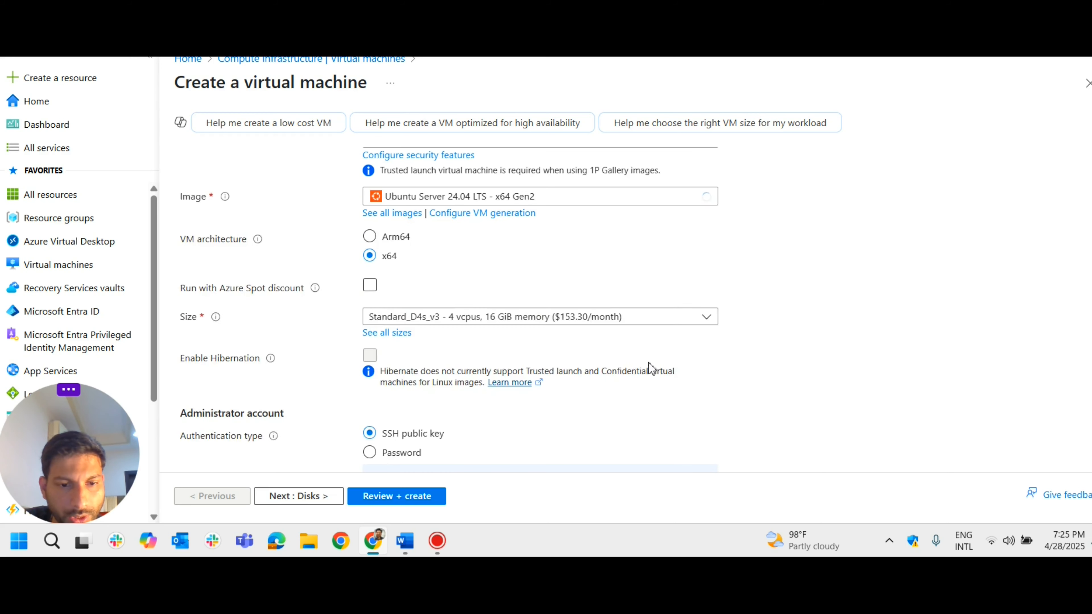
left_click(624, 202)
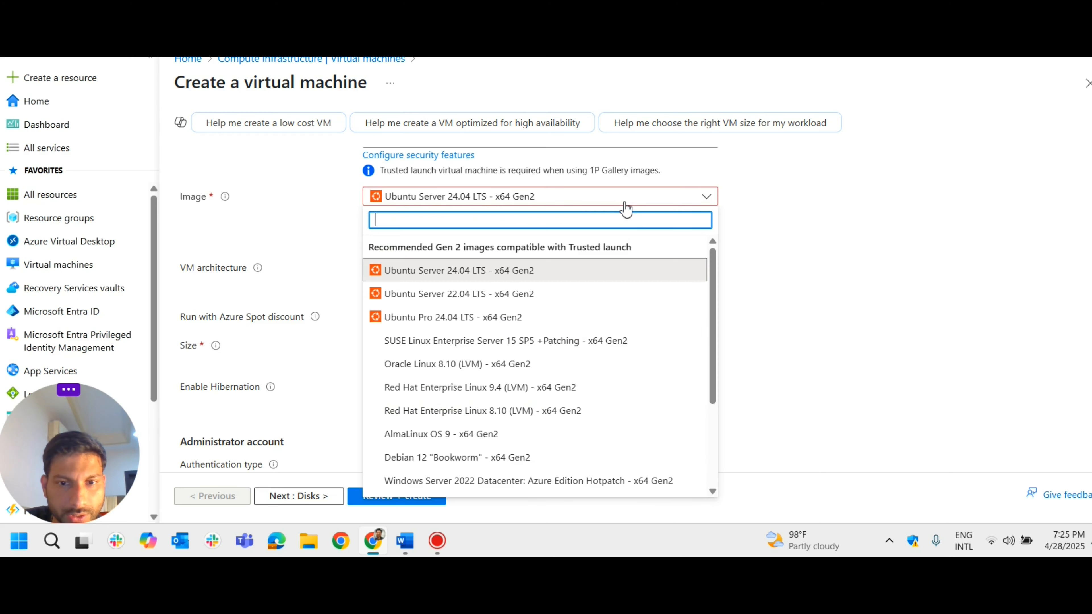
scroll(541, 349, "down", 3)
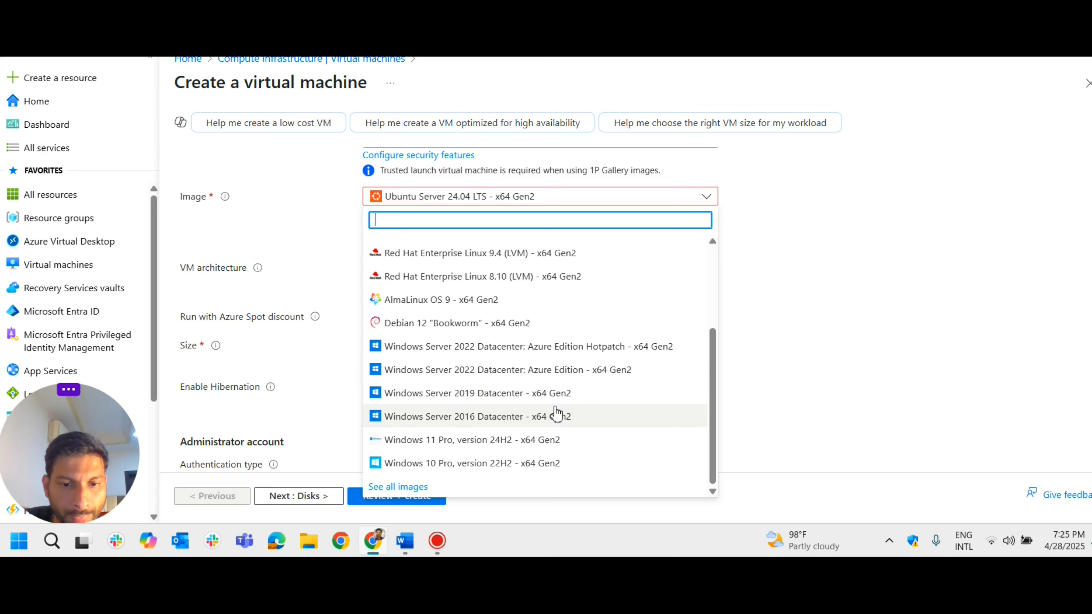
left_click(621, 374)
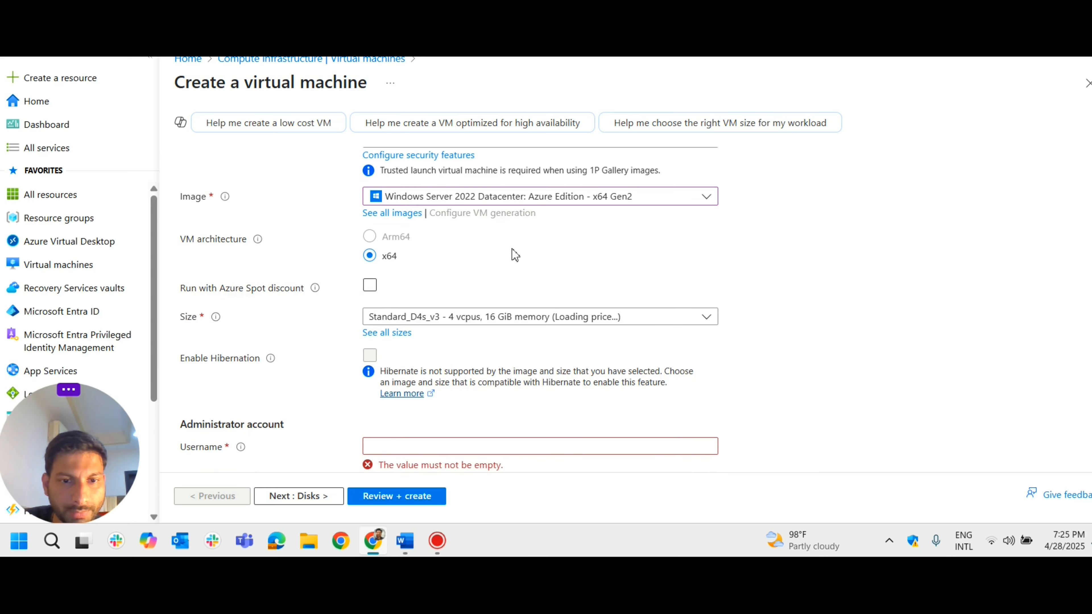
- Fill in the administrator account's username and password for temvm, and confirm the password
scroll(527, 250, "down", 3)
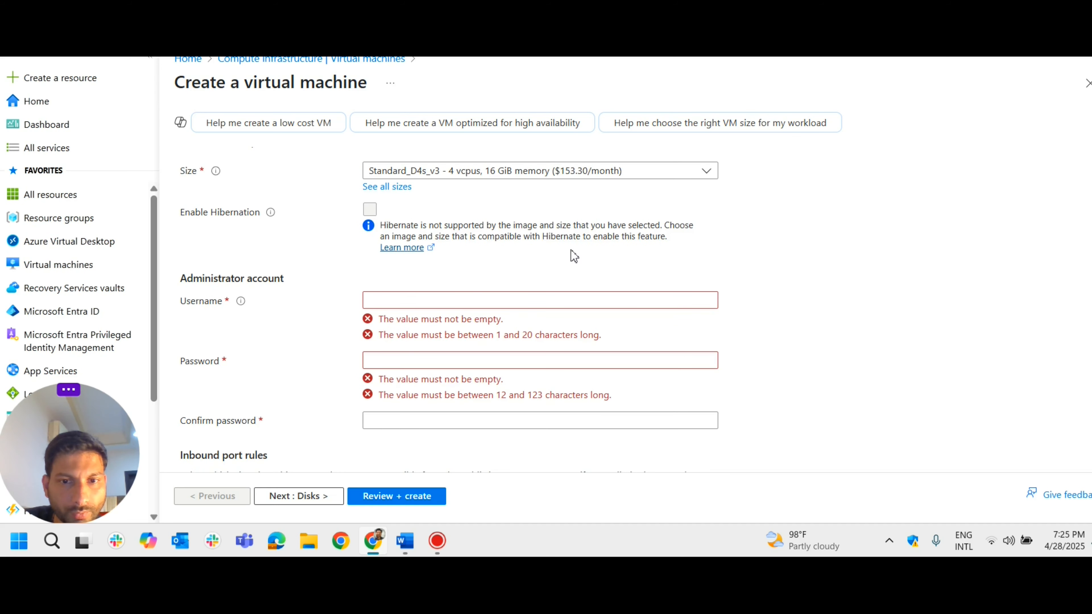
left_click(450, 300)
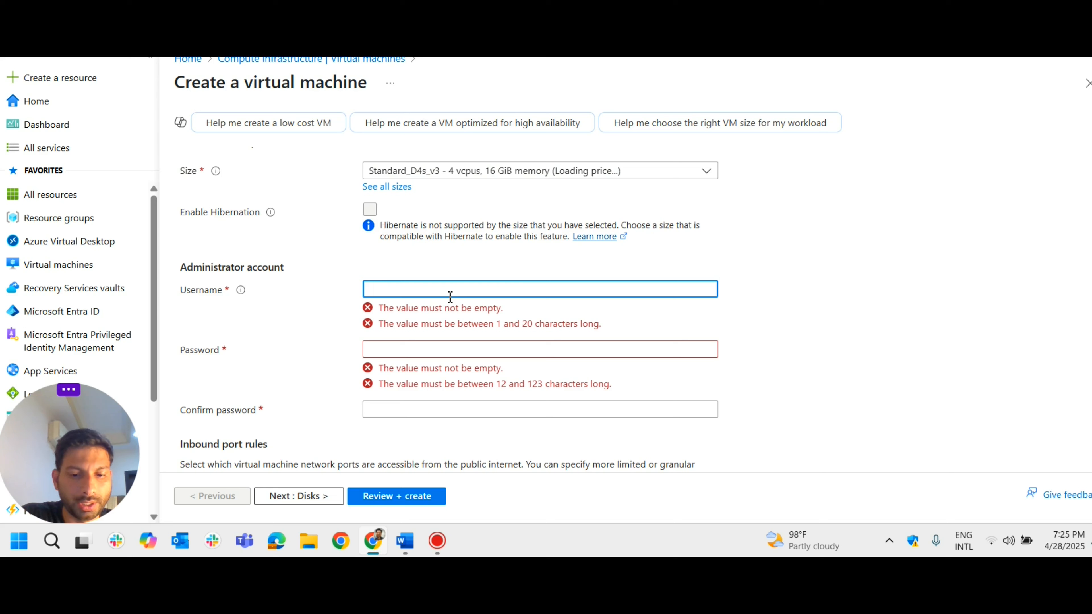
type("jojo")
key("Tab")
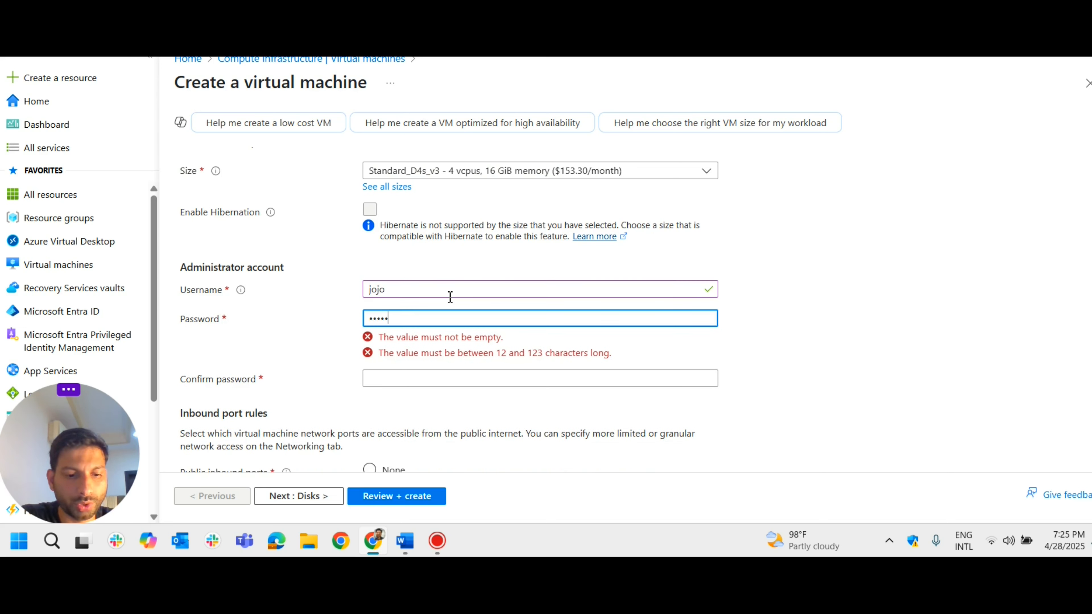
type("xxx")
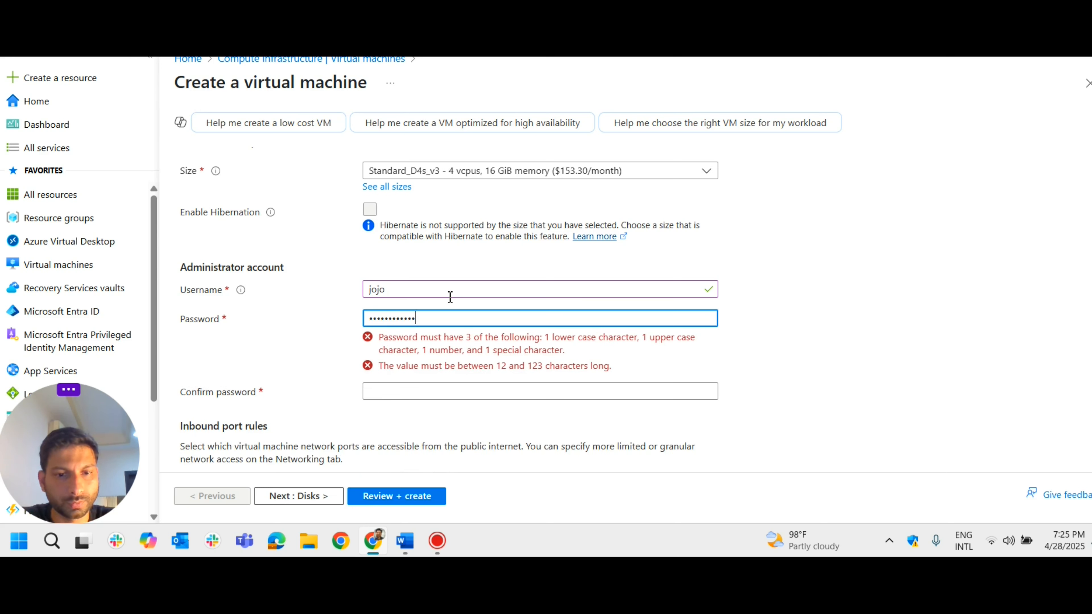
key("Tab")
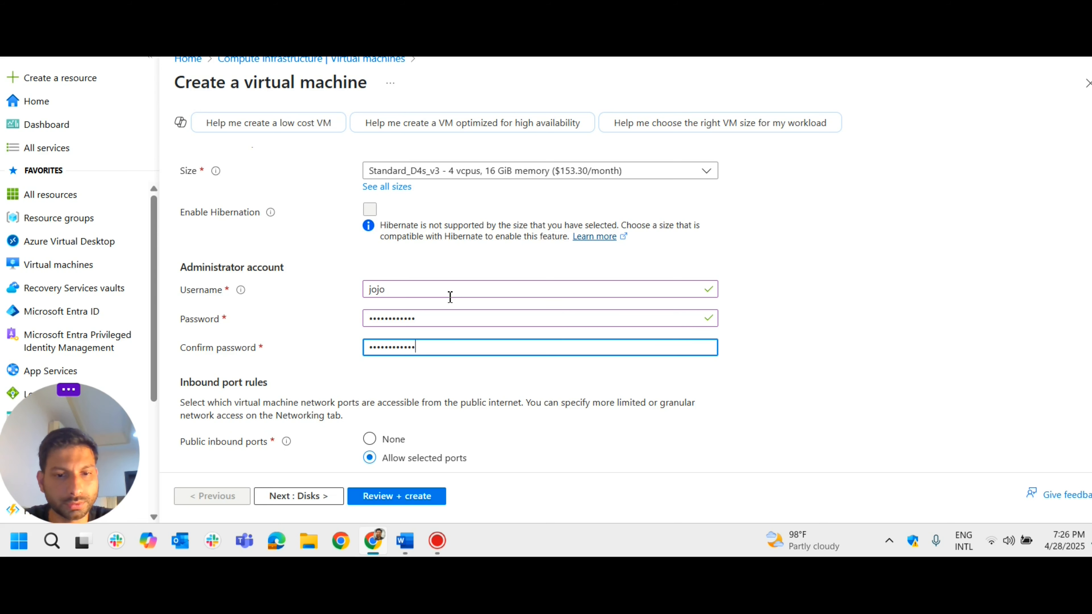
- Go on to temvm's disk settings and review them alongside the properties of parivahan's OS disk
scroll(471, 314, "down", 3)
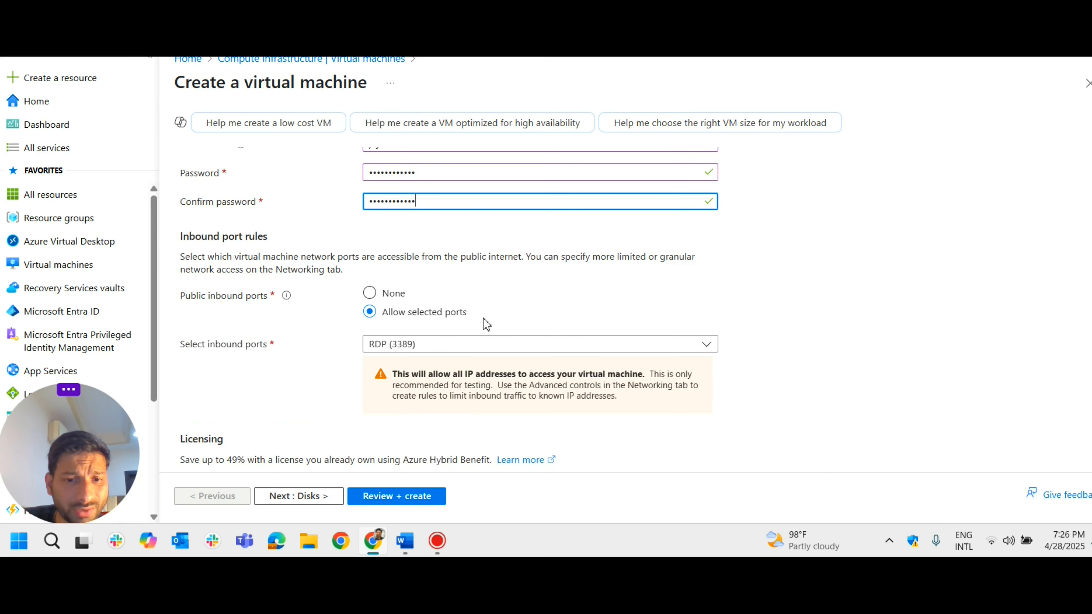
left_click(289, 504)
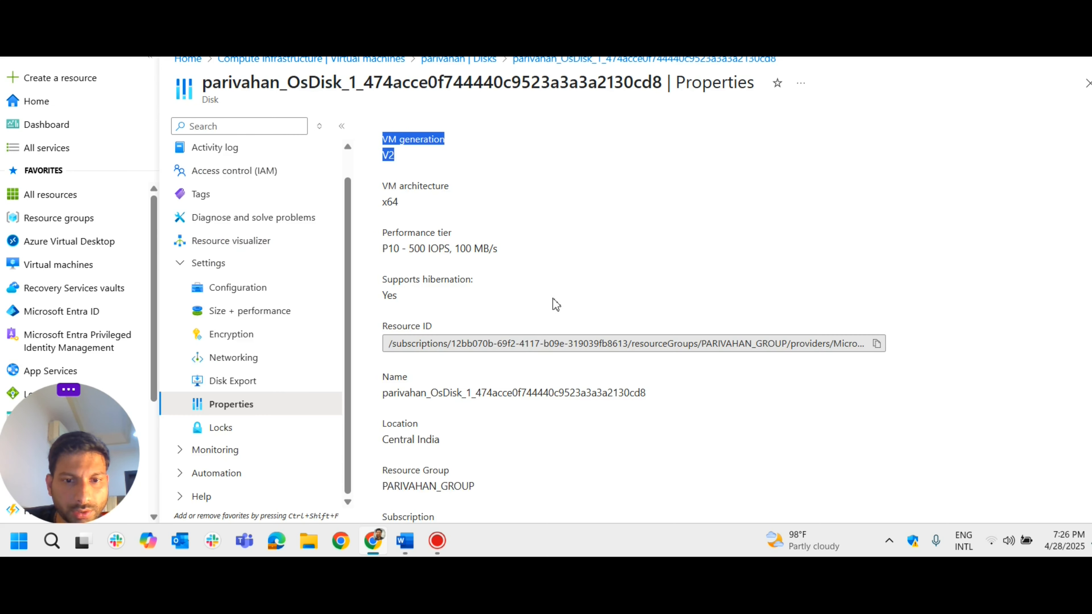
scroll(498, 336, "down", 2)
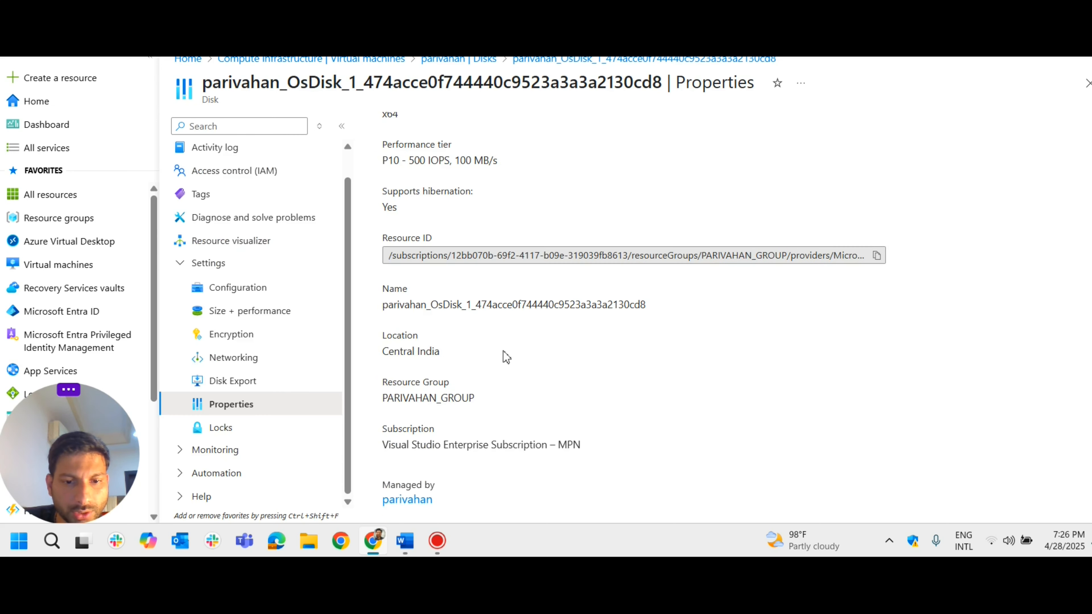
scroll(504, 262, "up", 2)
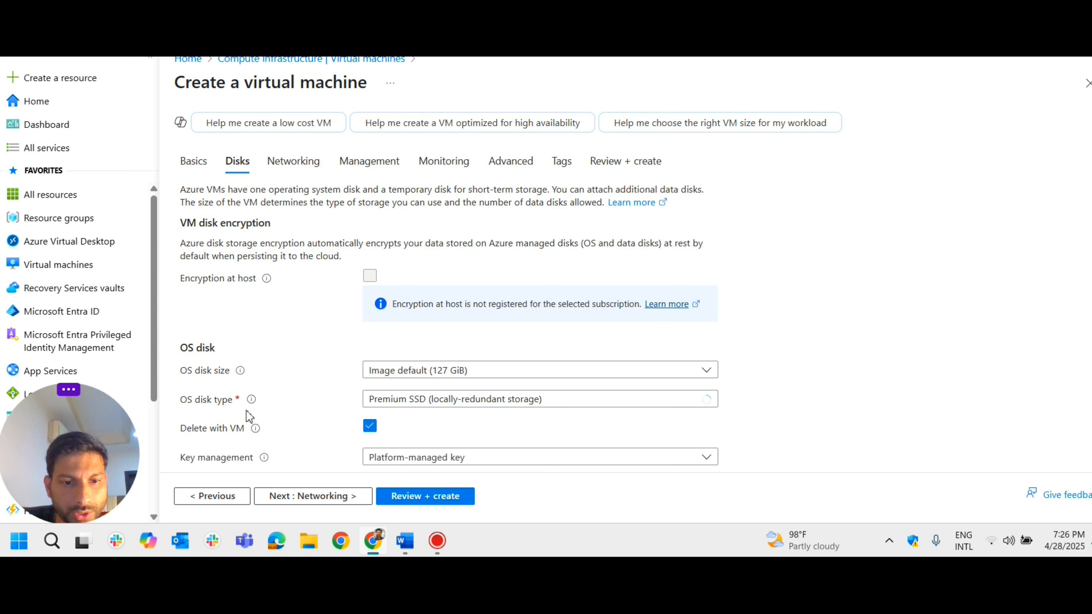
scroll(480, 416, "down", 5)
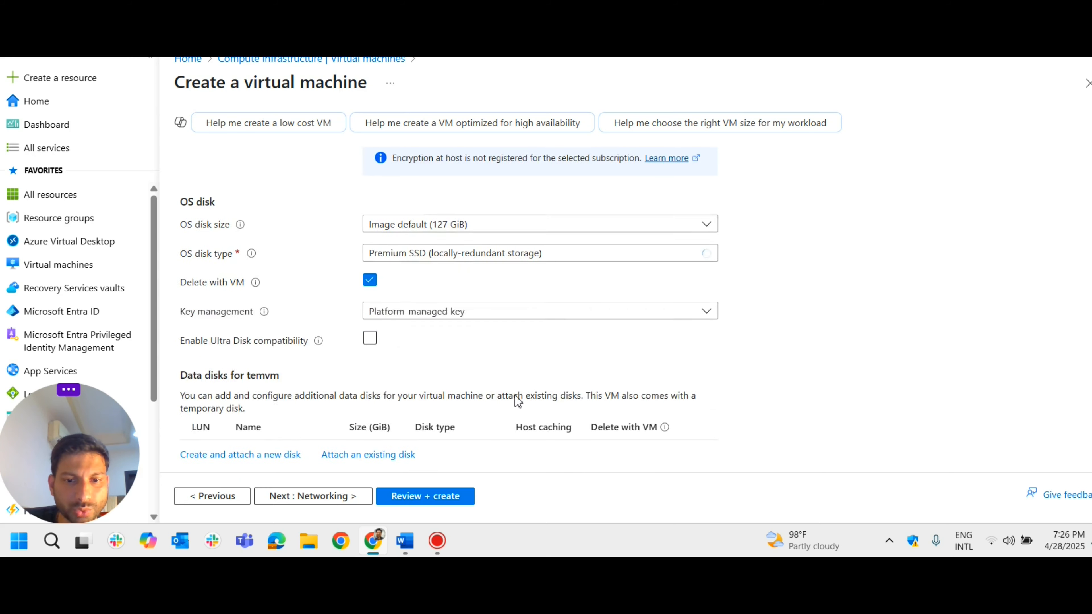
- Validate and create temvm with its current disk settings, and open the deployed virtual machine
left_click(451, 496)
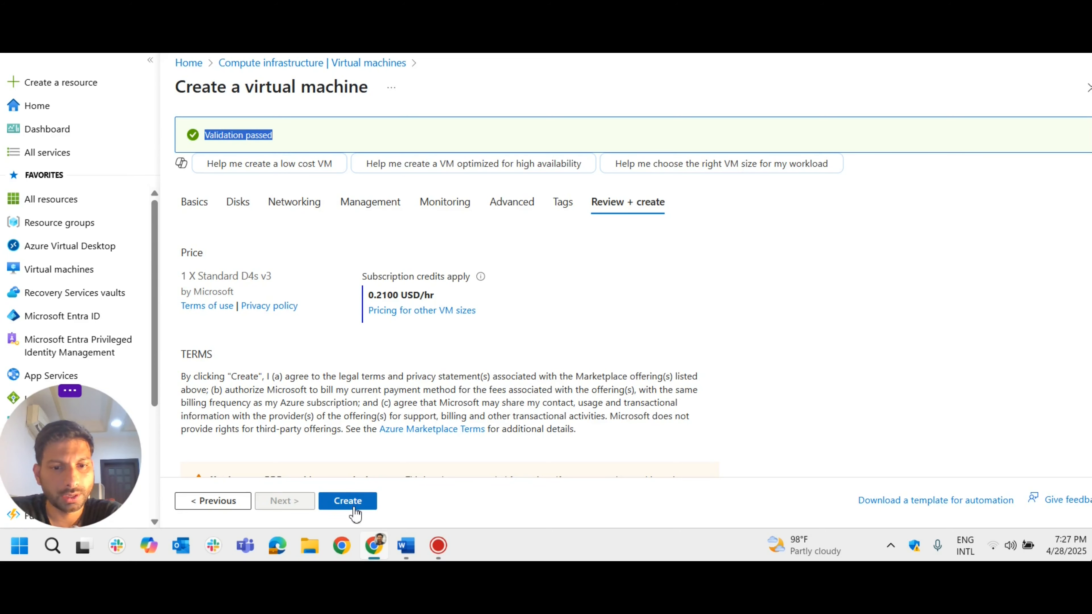
left_click(354, 502)
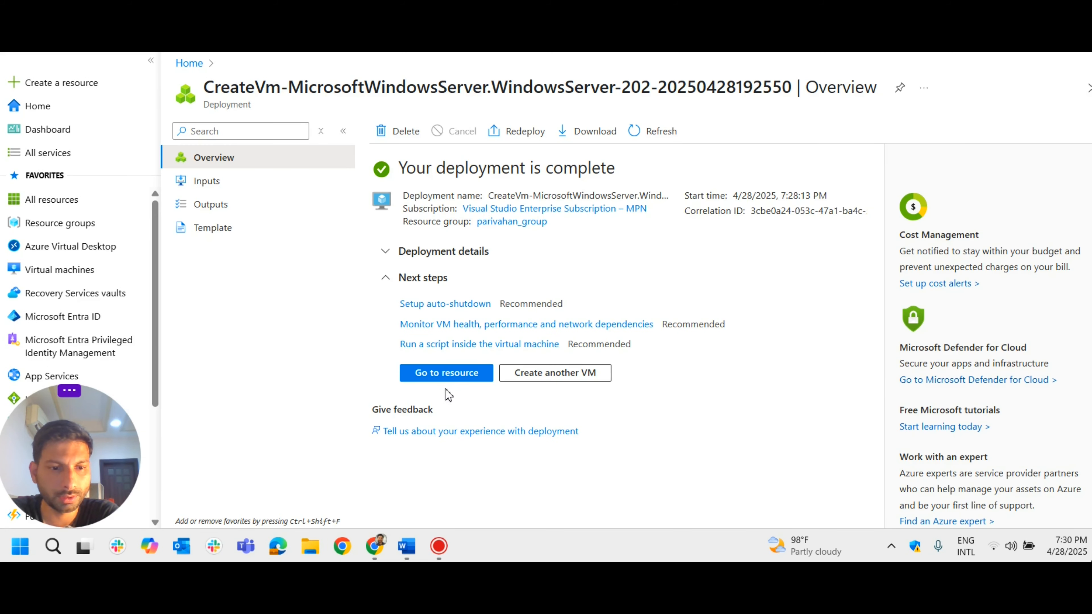
left_click(451, 377)
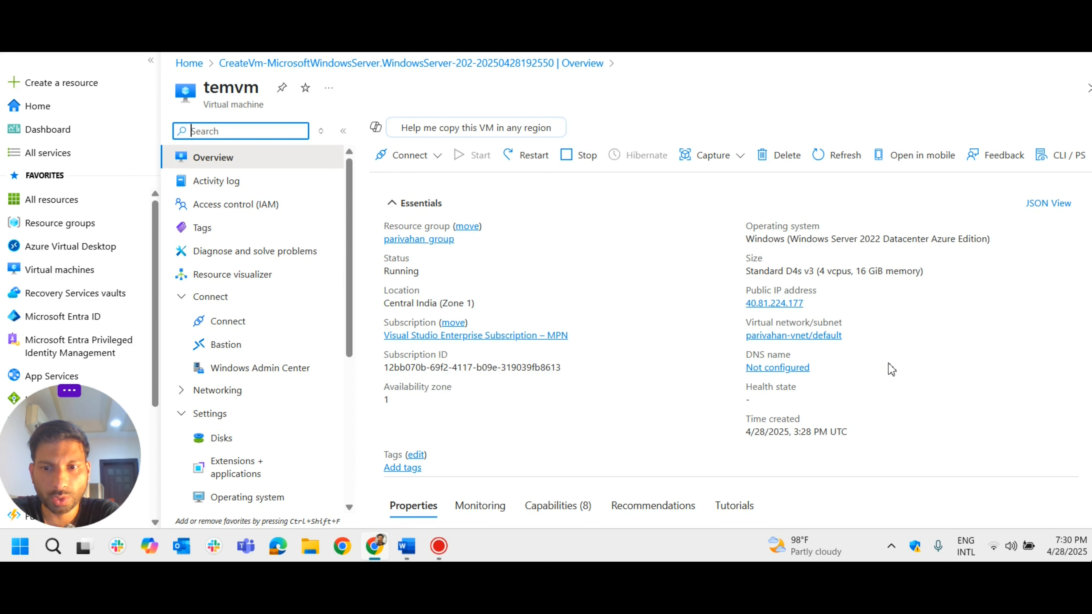
- Delete temvm together with its network interfaces and public IP addresses but keep its OS disk, and check the deletion notification
left_click(788, 169)
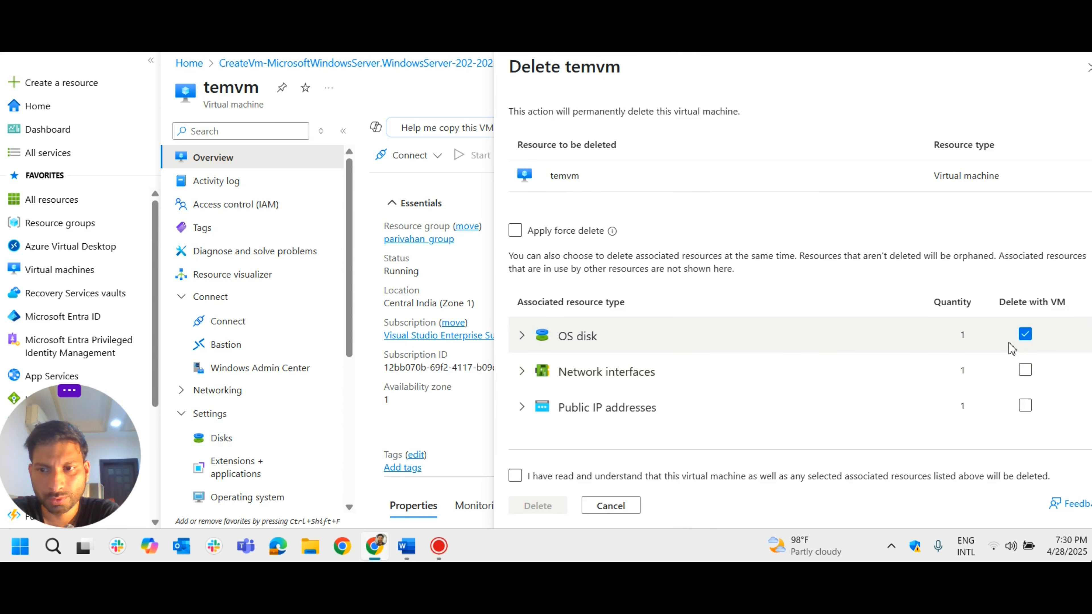
left_click(1032, 334)
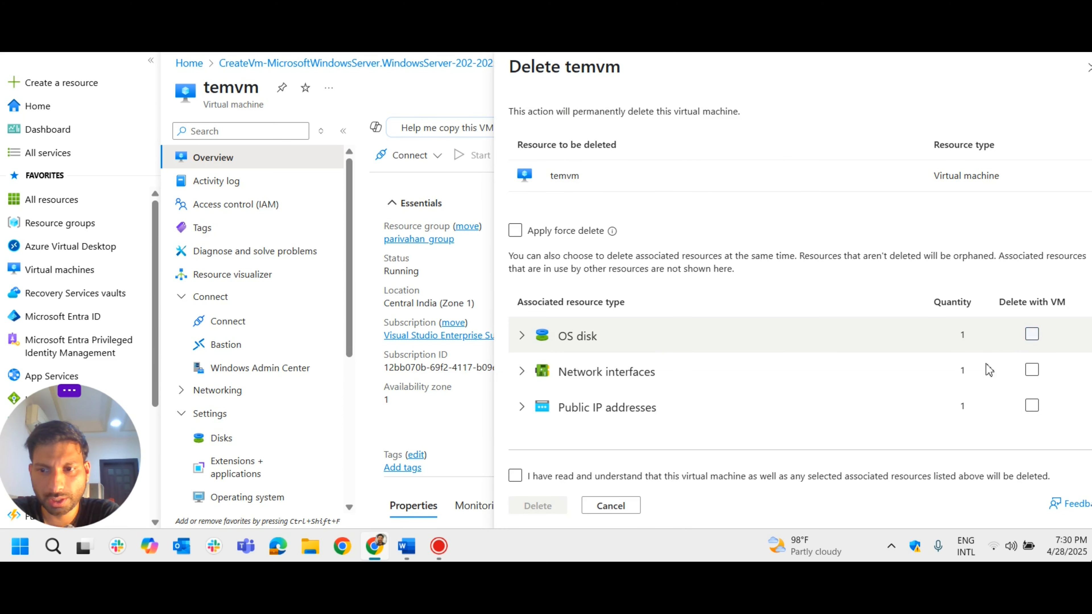
left_click(521, 336)
left_click(1027, 404)
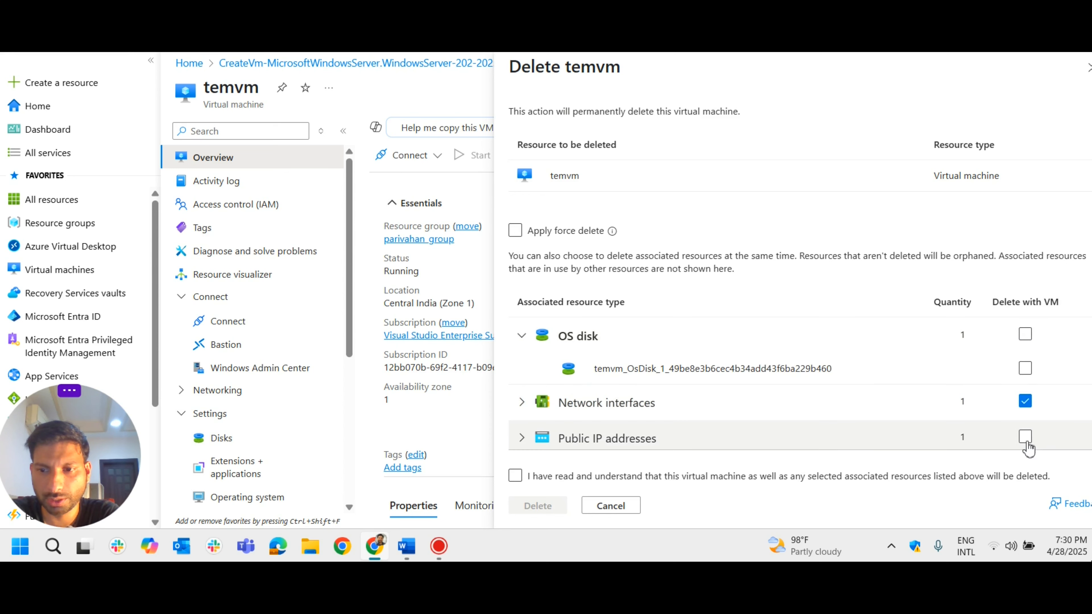
left_click(1025, 437)
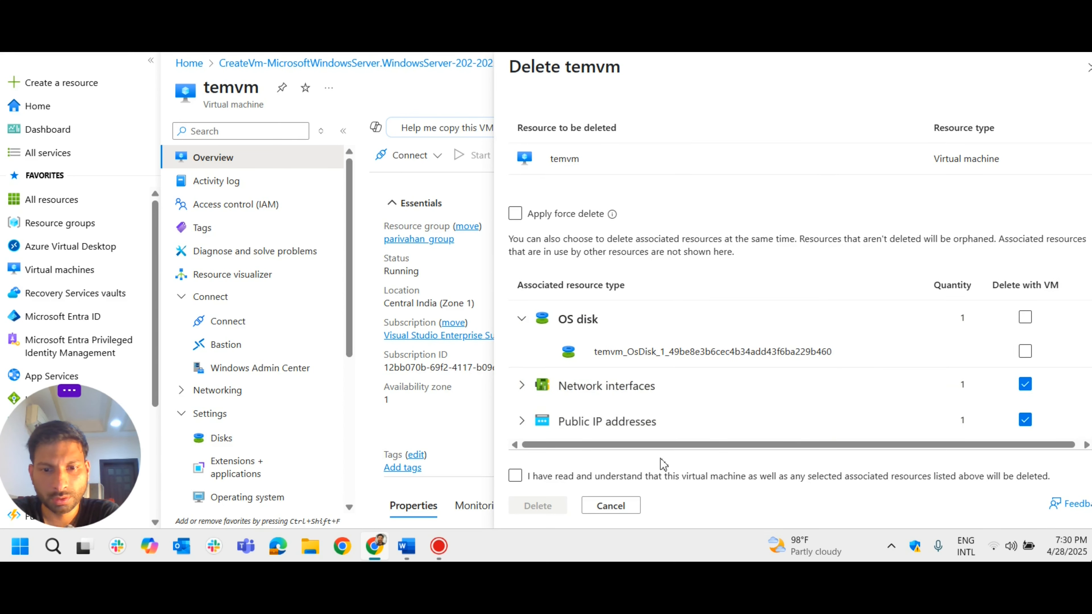
left_click(516, 476)
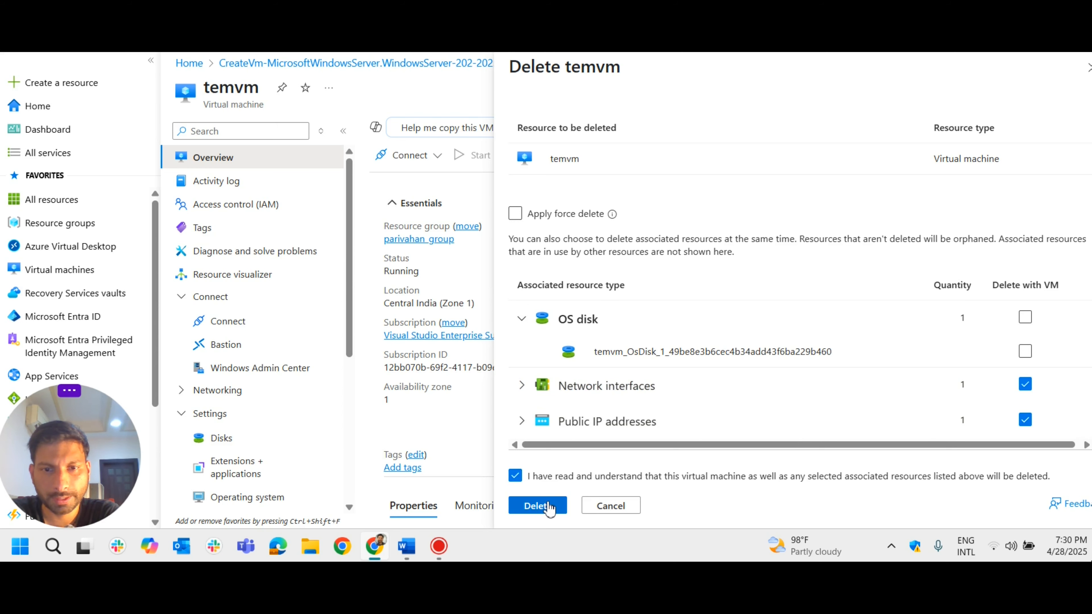
left_click(535, 508)
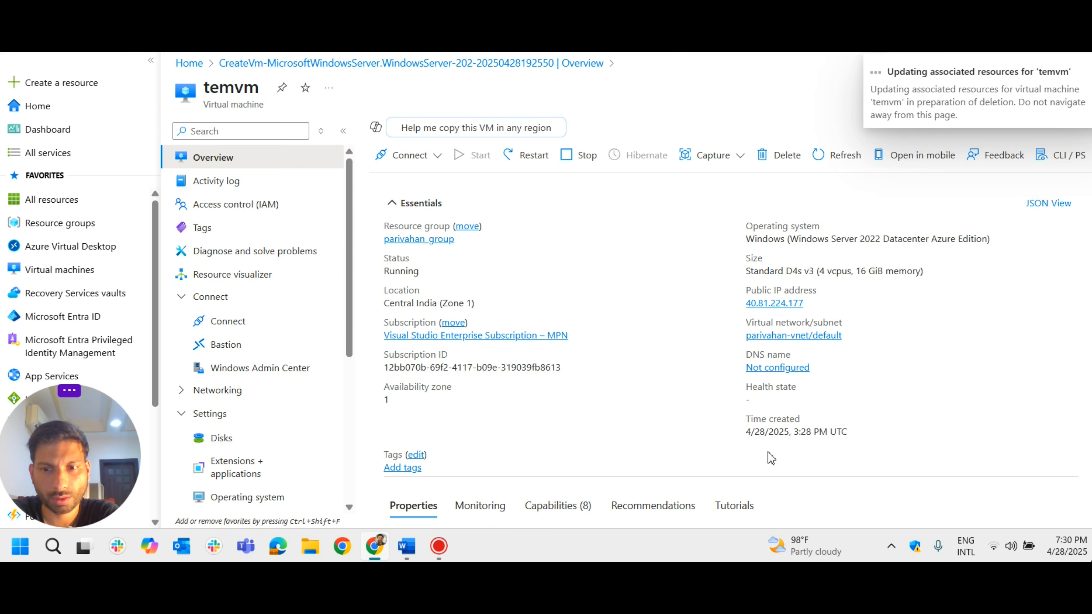
left_click(918, 46)
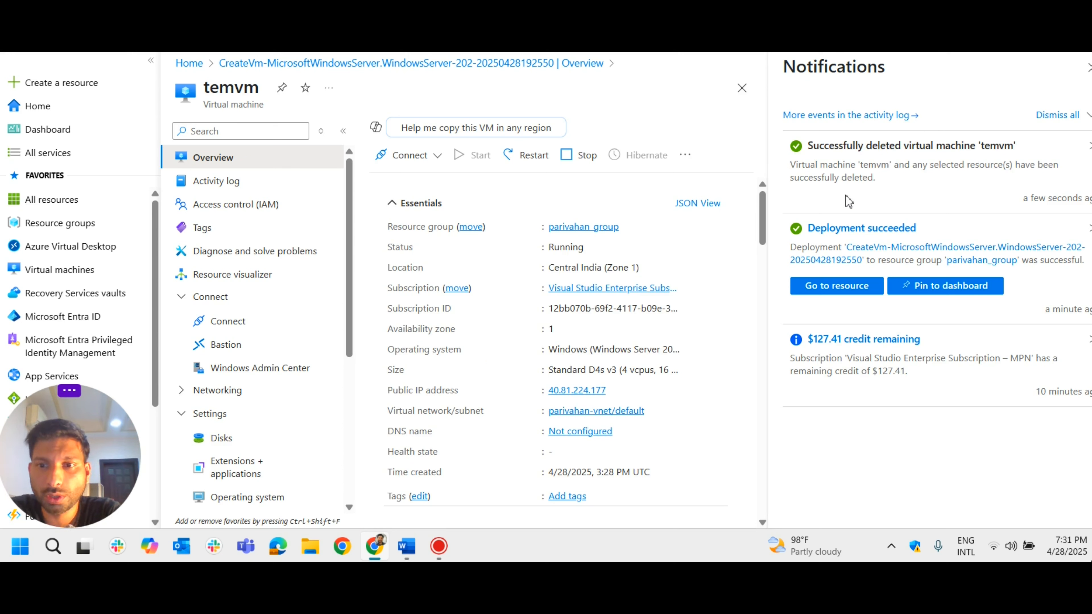
left_click(1088, 68)
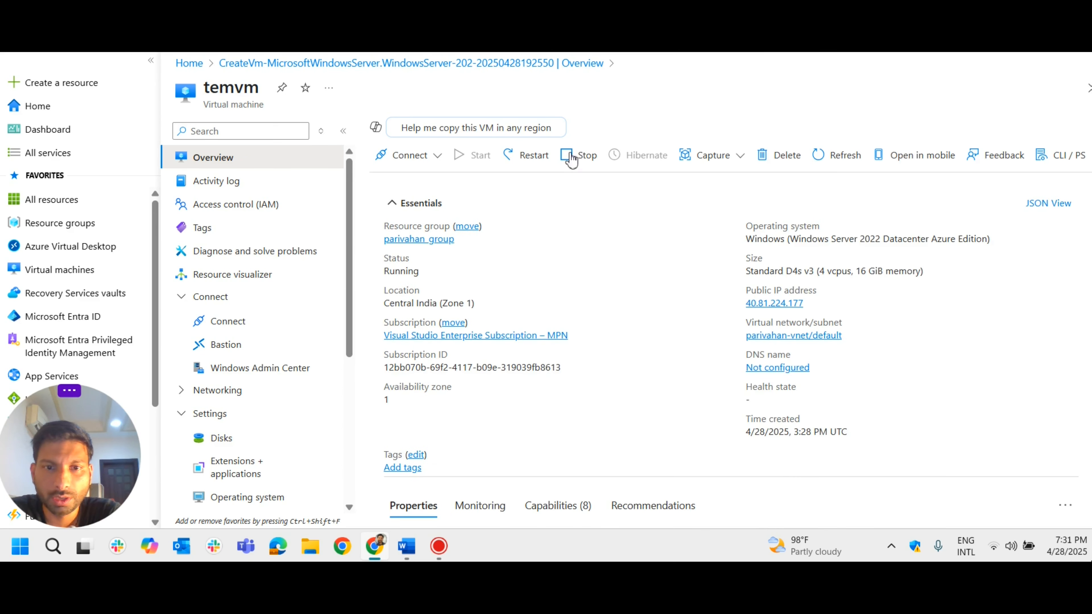
- Open the disks of the parivahan VM from the list of virtual machines
left_click(87, 274)
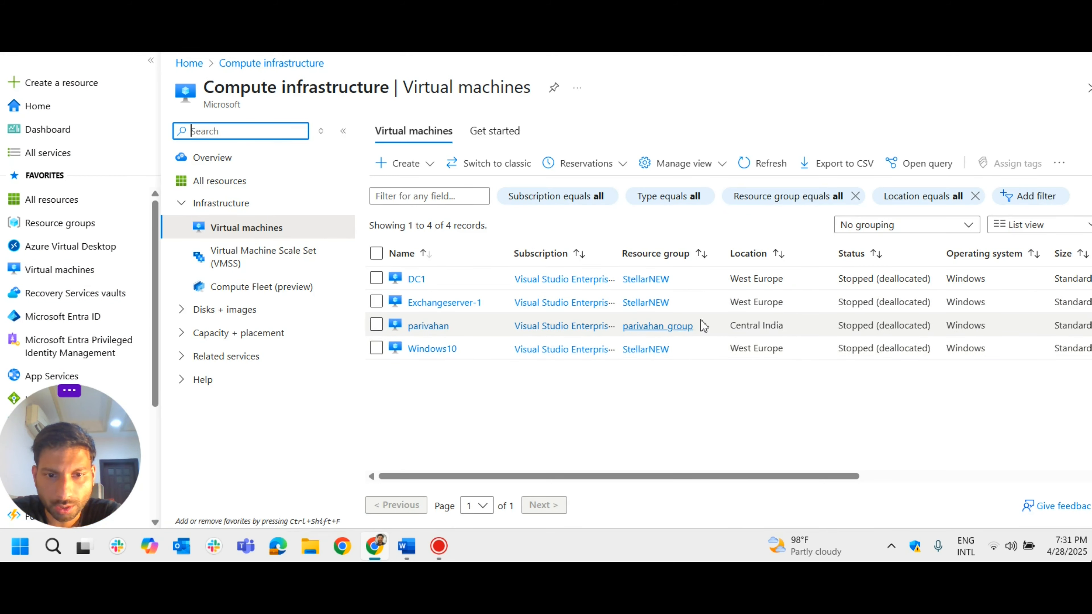
left_click(428, 327)
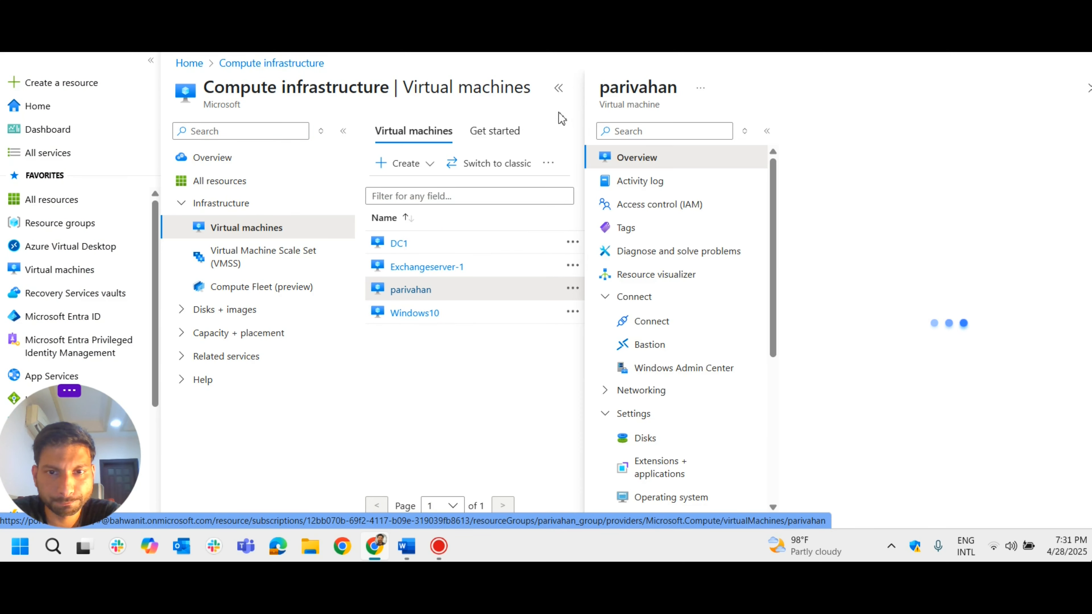
left_click(558, 89)
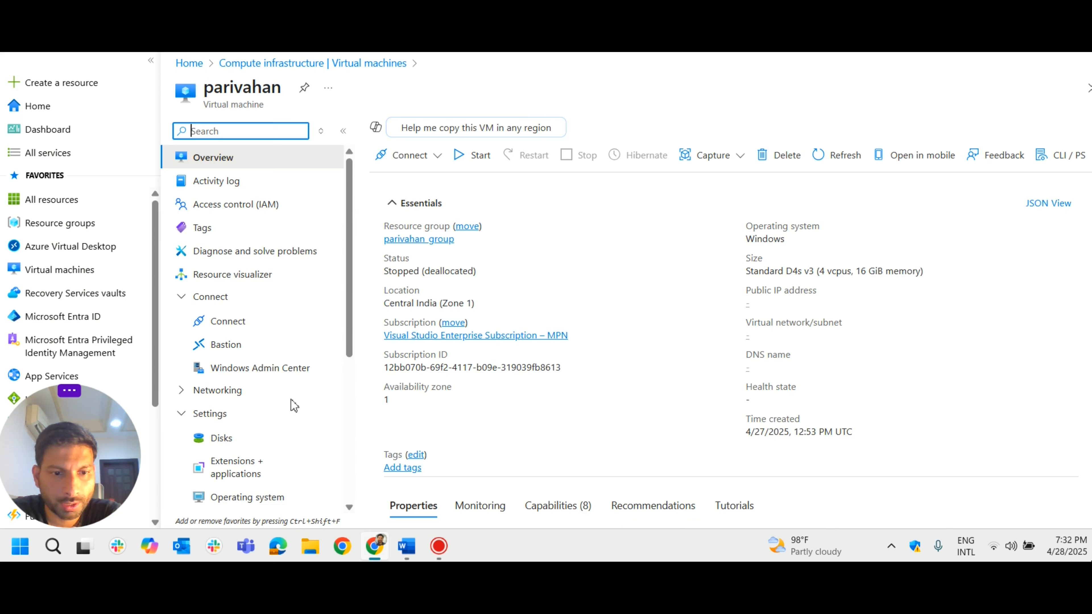
left_click(221, 439)
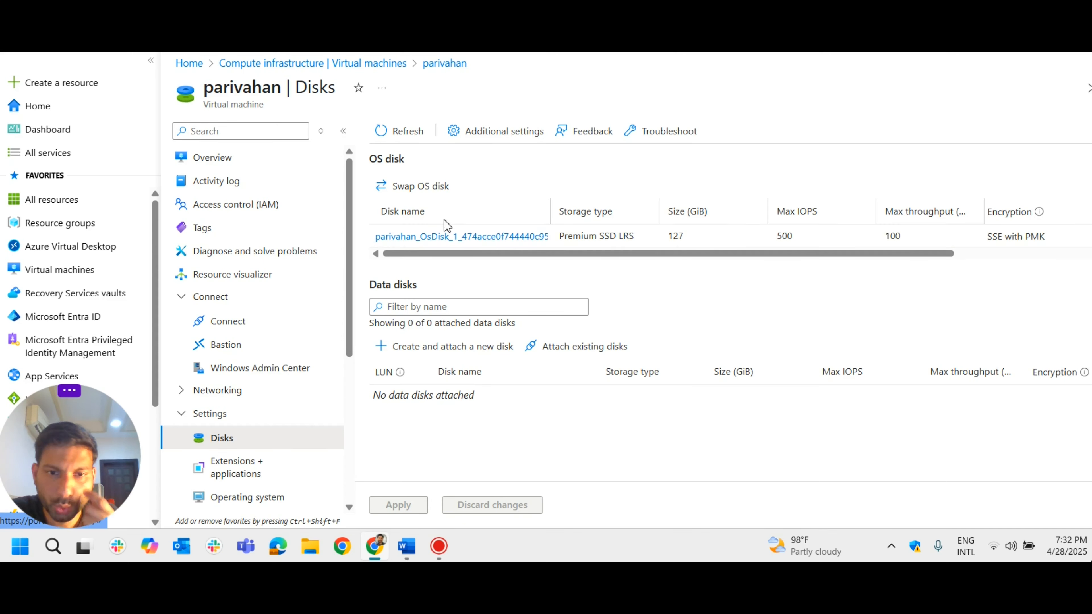
- Swap parivahan's OS disk for the existing temvm OS disk, confirming with the VM name parivahan
left_click(423, 189)
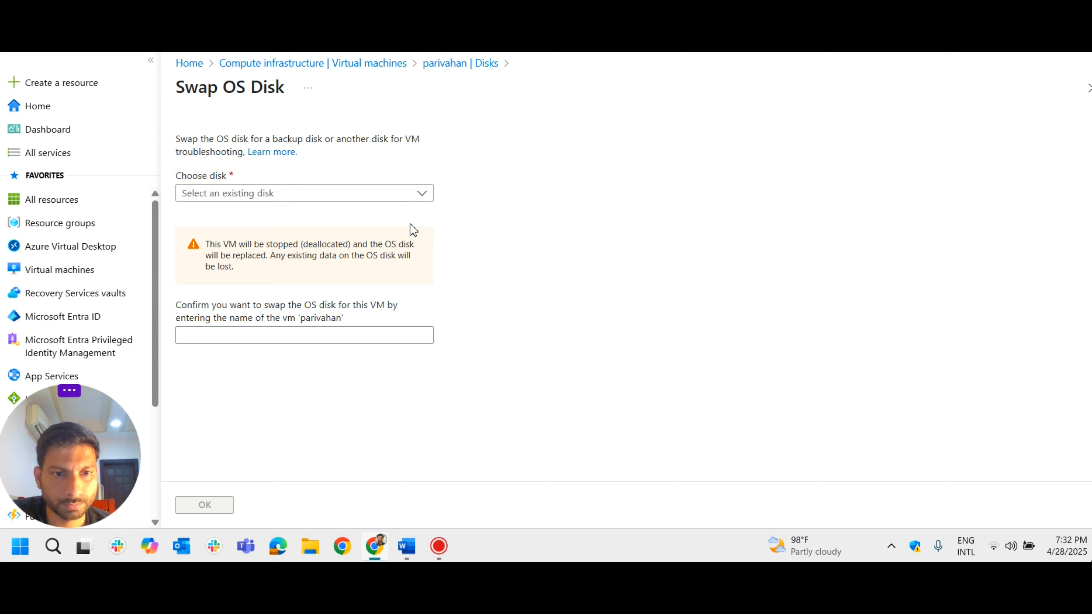
left_click(421, 195)
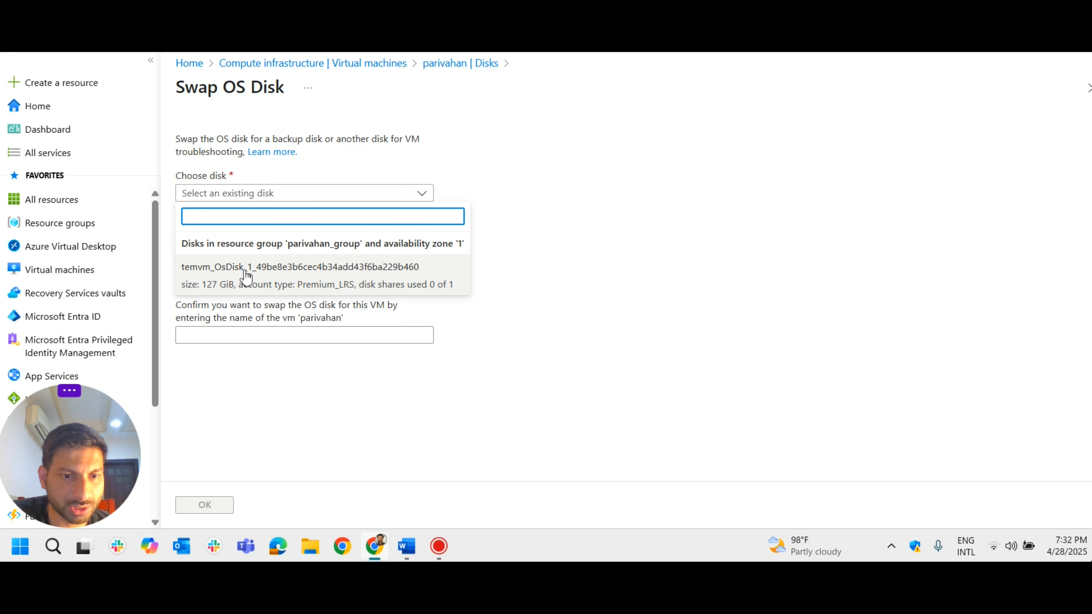
left_click(293, 271)
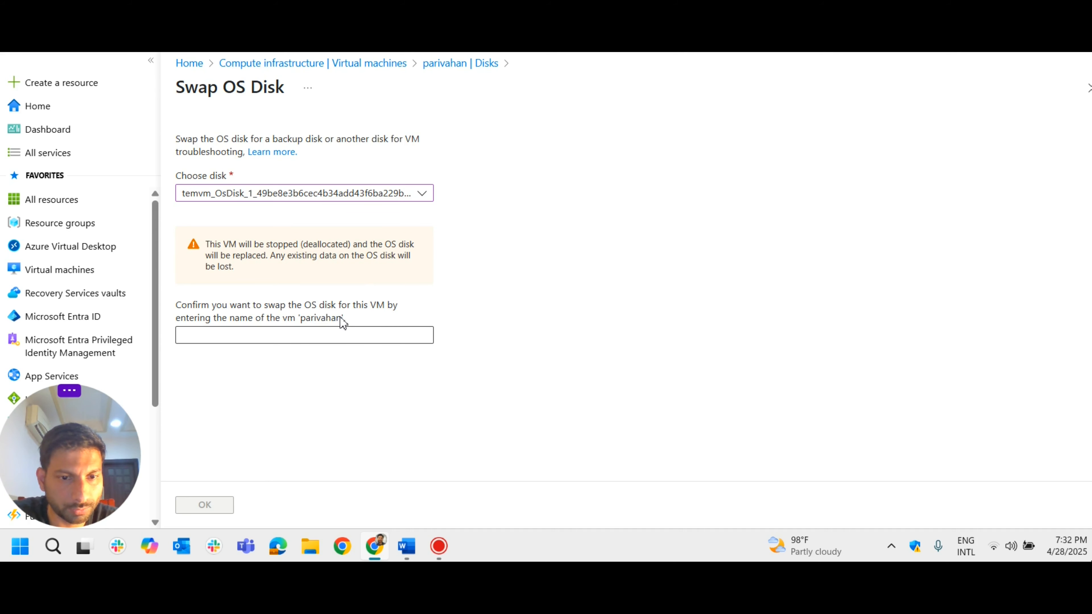
left_click(257, 338)
type("parivahan")
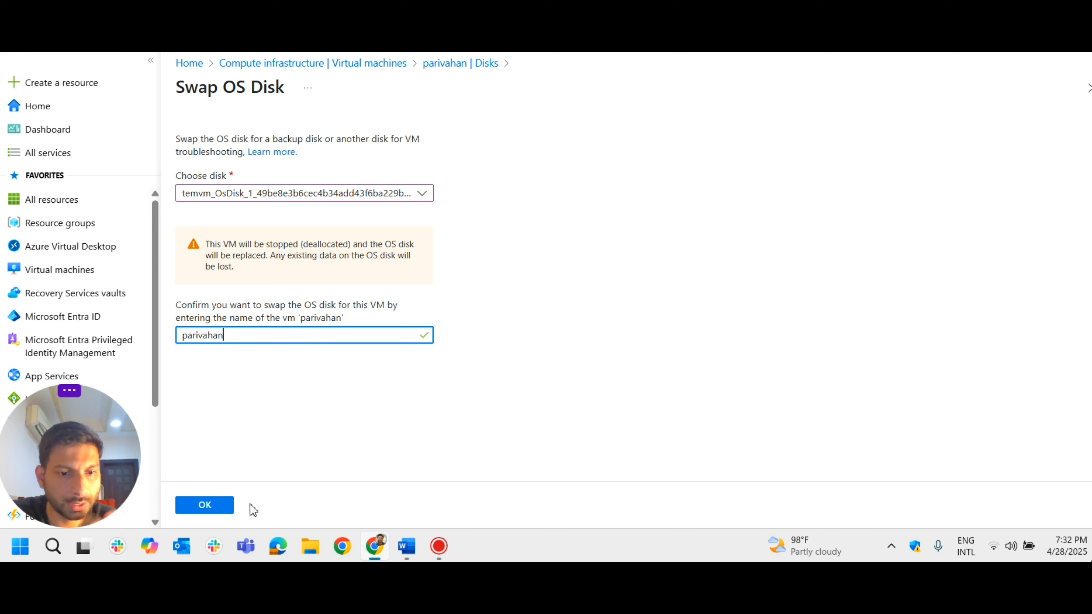
left_click(221, 505)
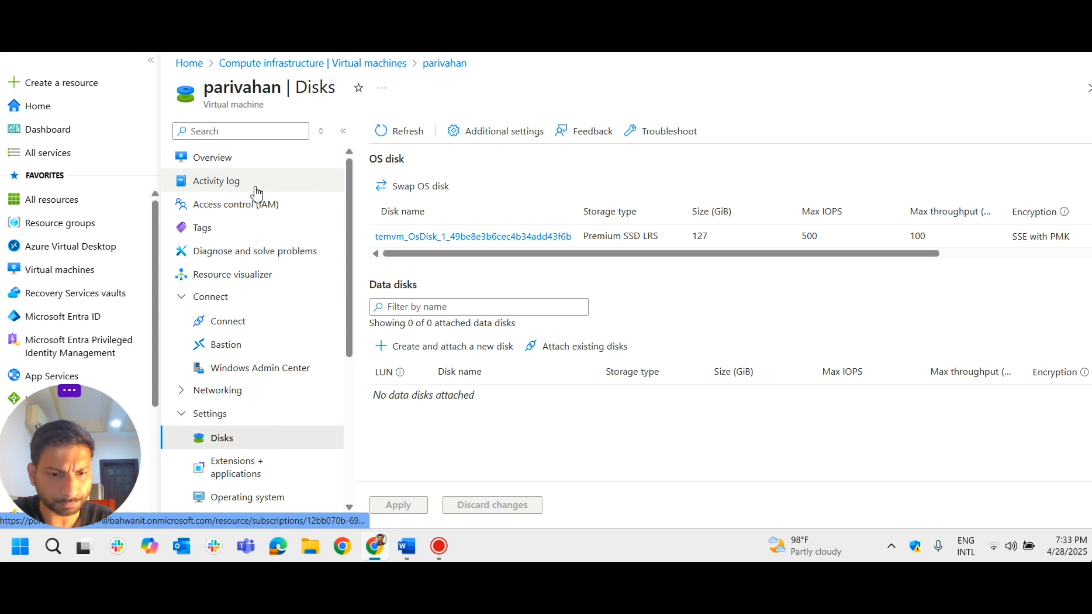
- Review the Redeploy + reapply options for the parivahan VM and reapply its state
scroll(308, 269, "down", 3)
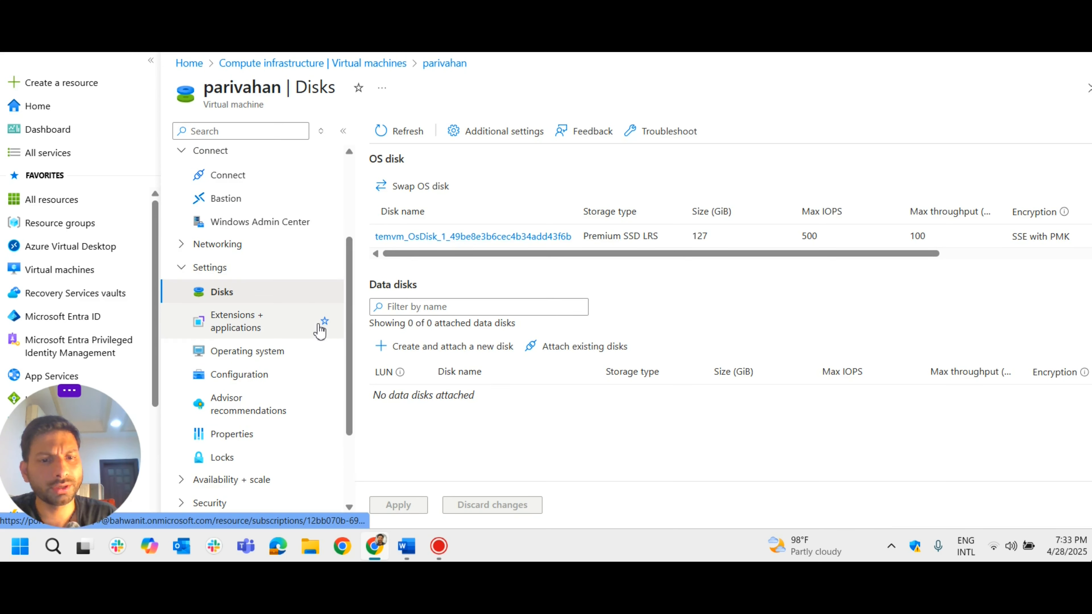
scroll(320, 331, "down", 3)
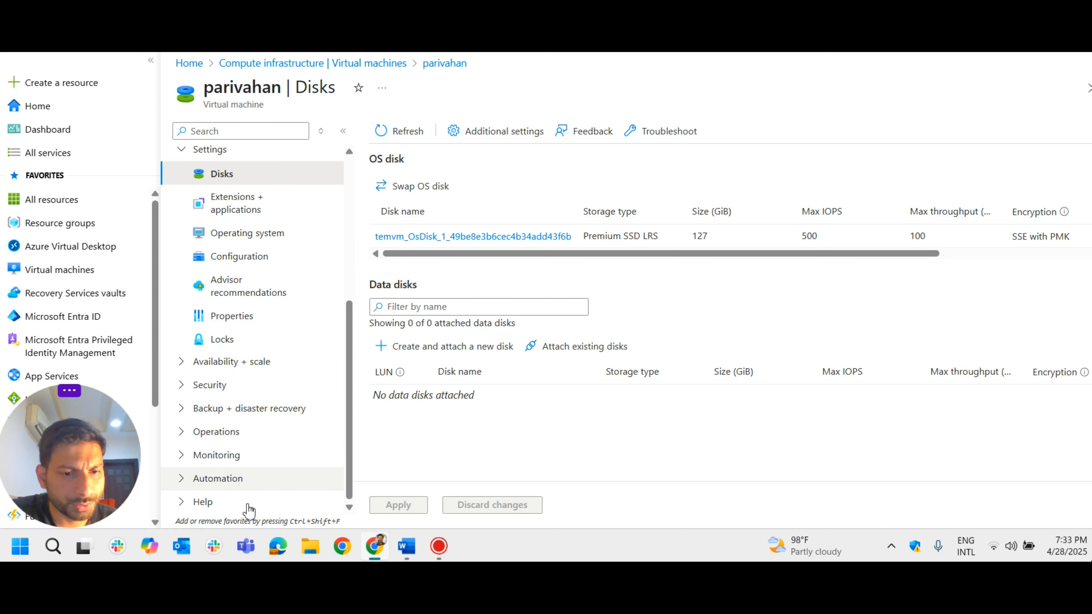
left_click(219, 504)
scroll(280, 446, "down", 5)
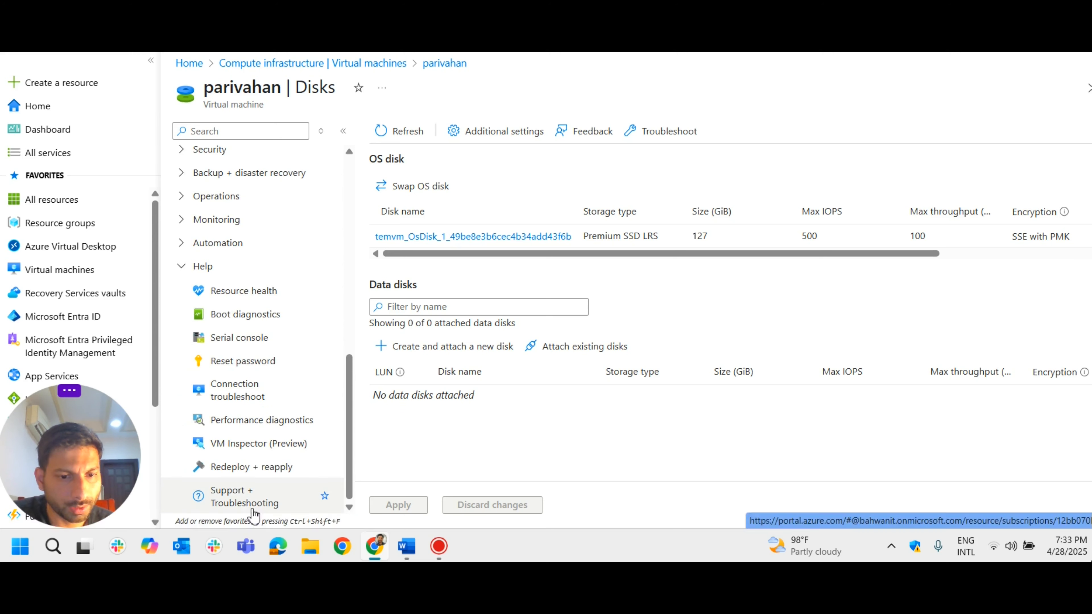
left_click(271, 470)
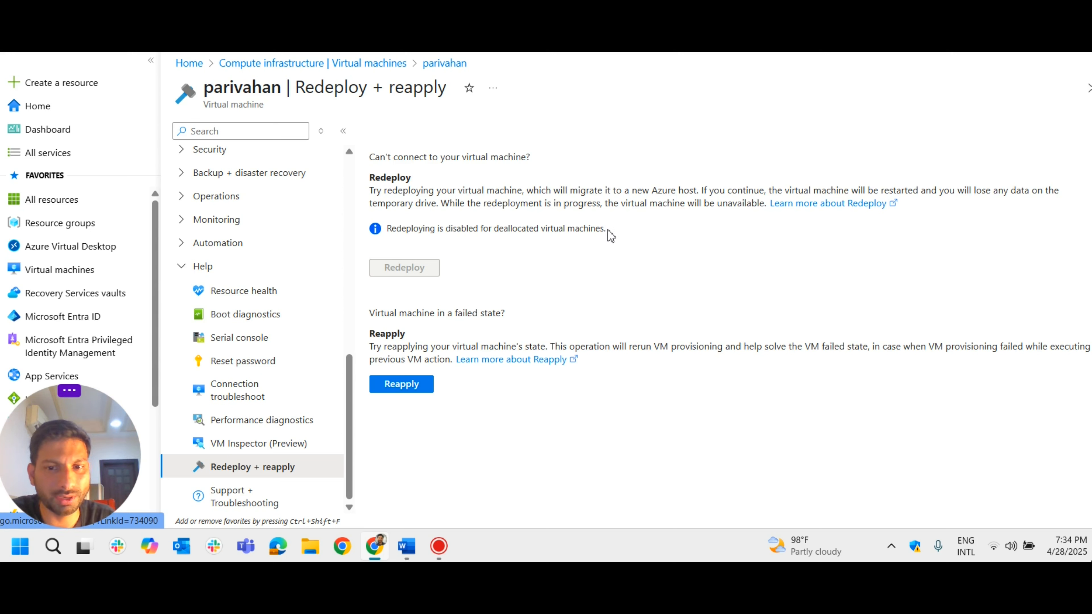
left_click_drag(606, 229, 361, 183)
left_click(476, 184)
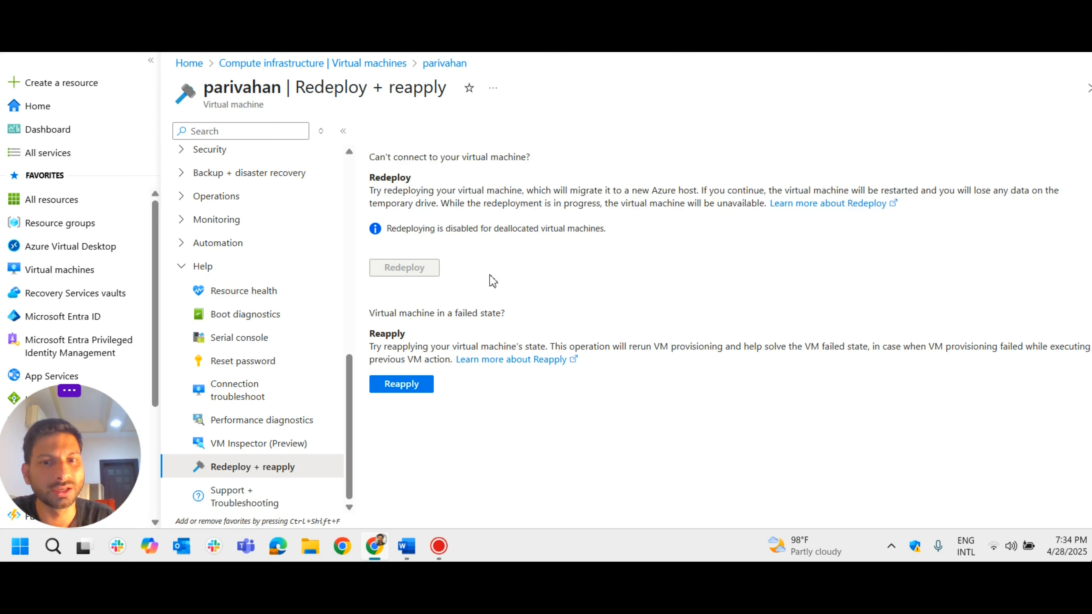
left_click(412, 384)
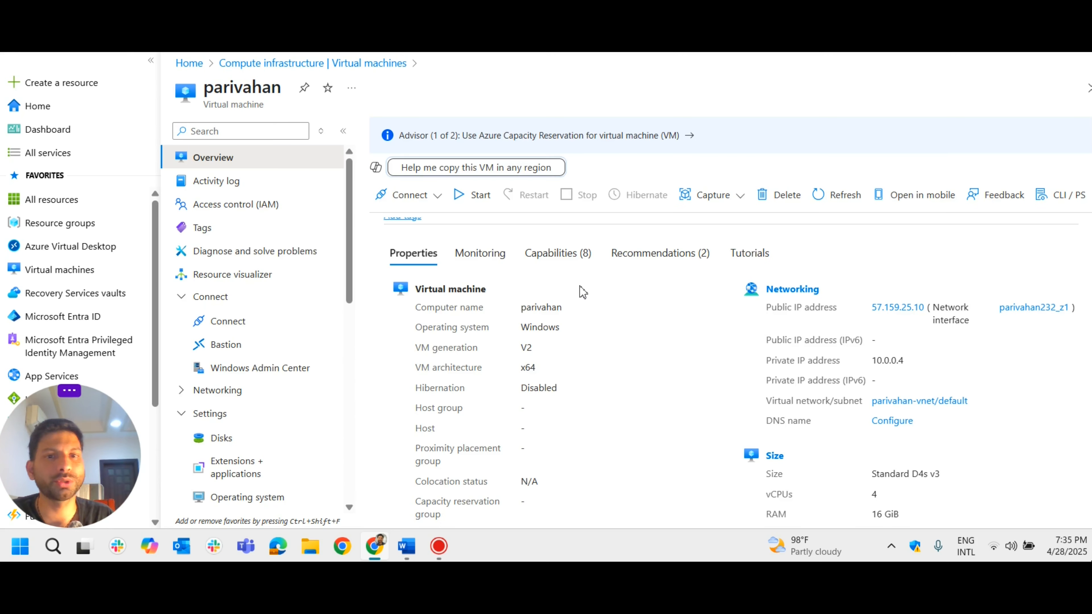